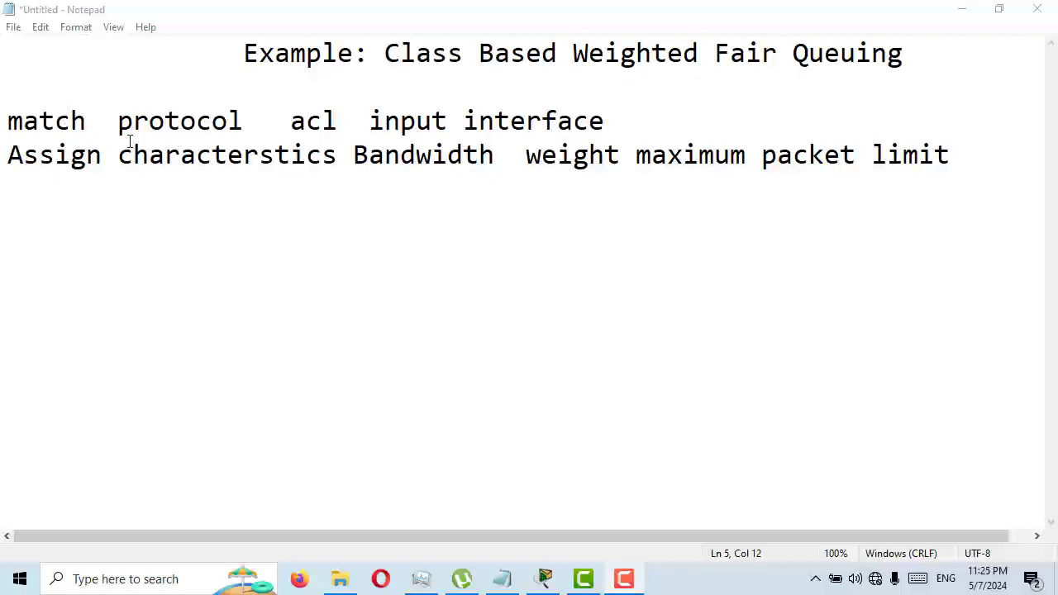
Review the notes on match criteria (protocol, acl, input interface) and on bandwidth, weight and maximum packet limit characteristics.
drag(114, 121, 607, 128)
click(281, 121)
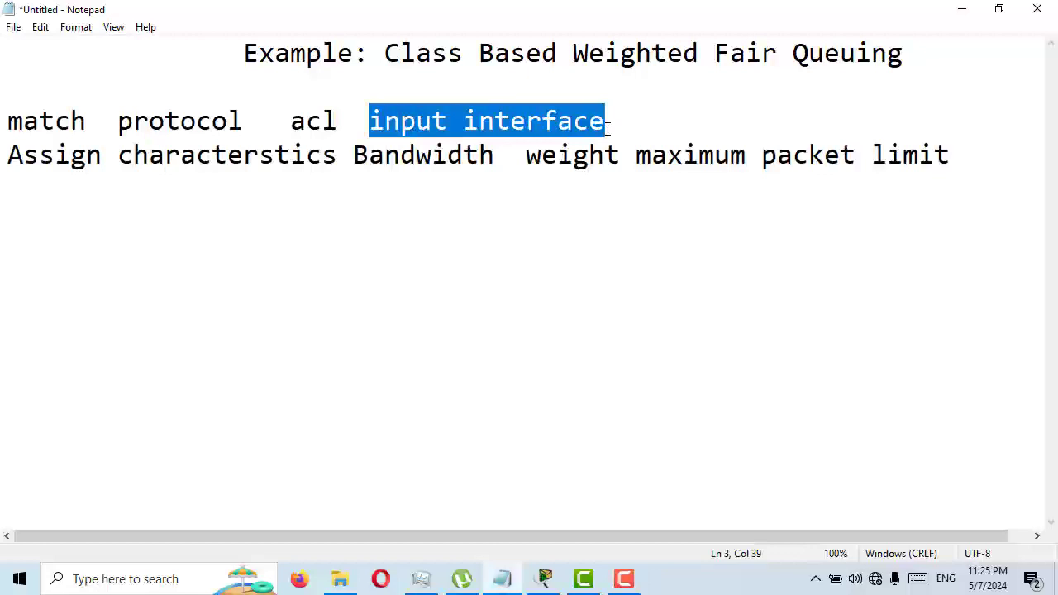
drag(280, 120, 338, 121)
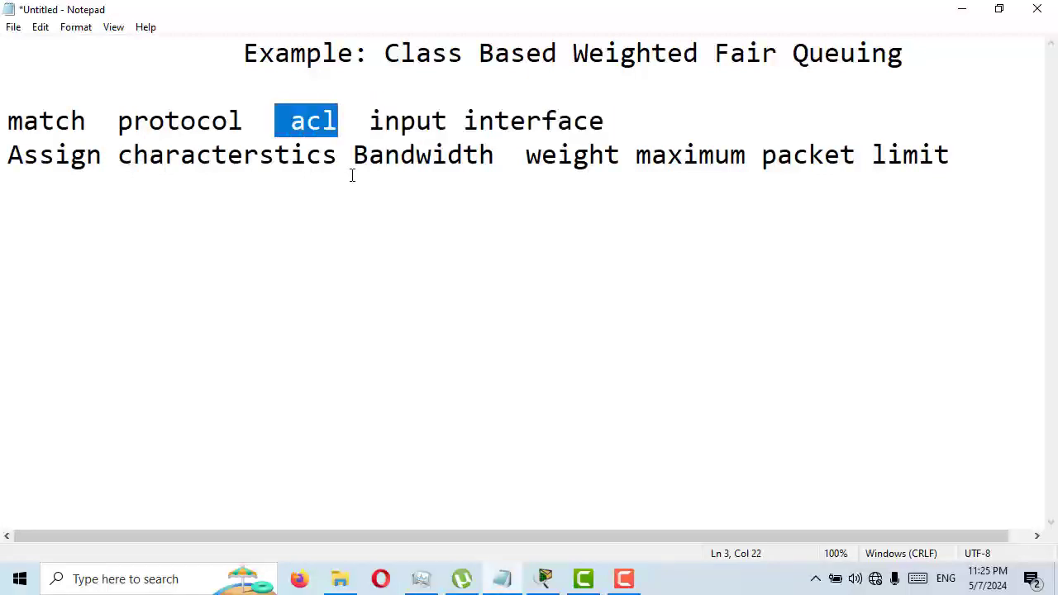
drag(353, 156, 494, 157)
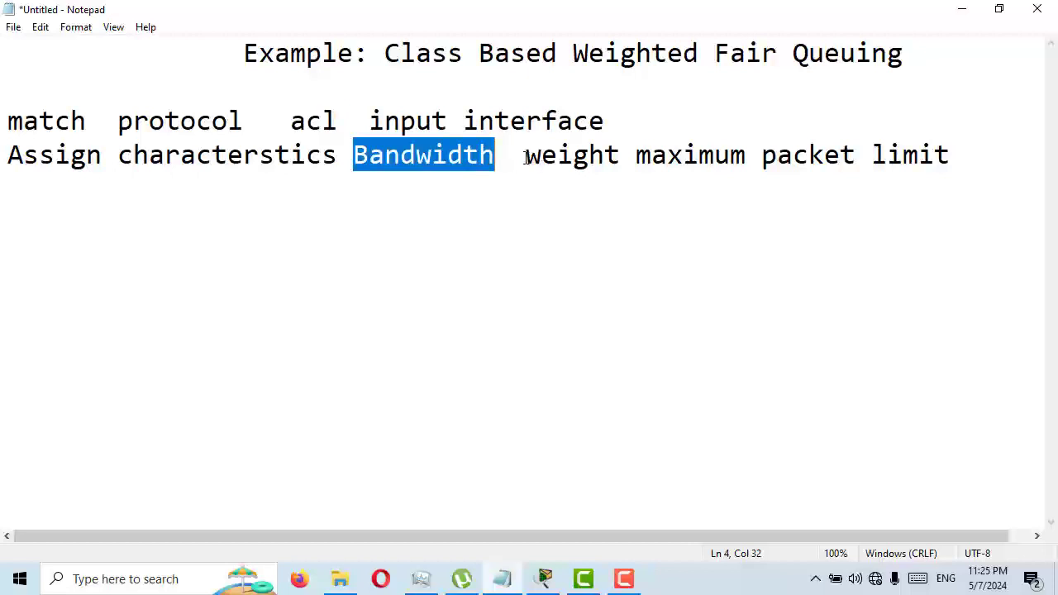
drag(525, 157, 928, 174)
click(702, 205)
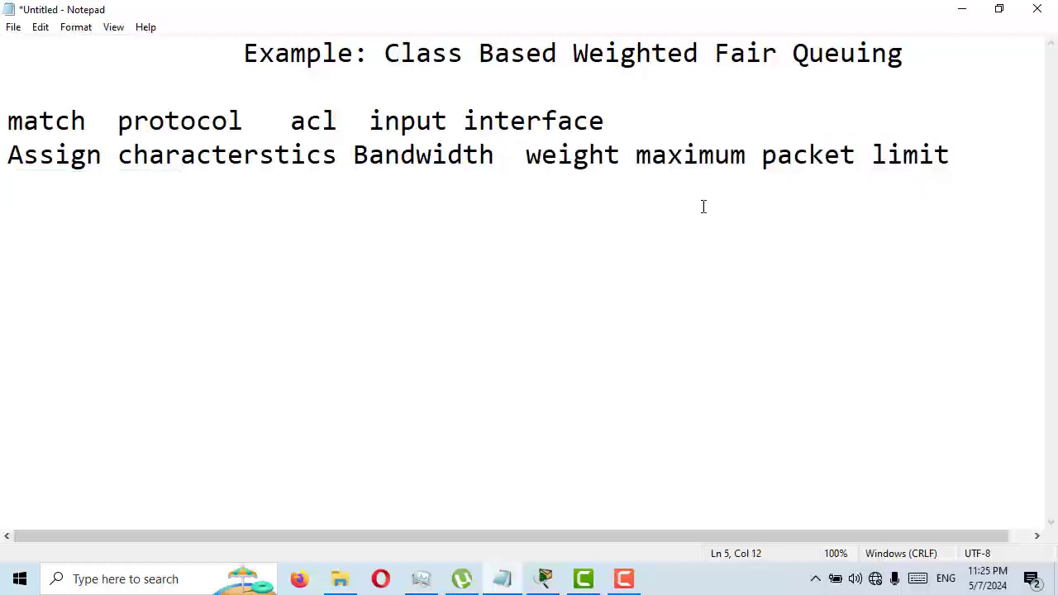
Switch to Cisco Packet Tracer and move Home VoIP0 and PC0 slightly farther away from Switch0.
click(961, 10)
click(544, 579)
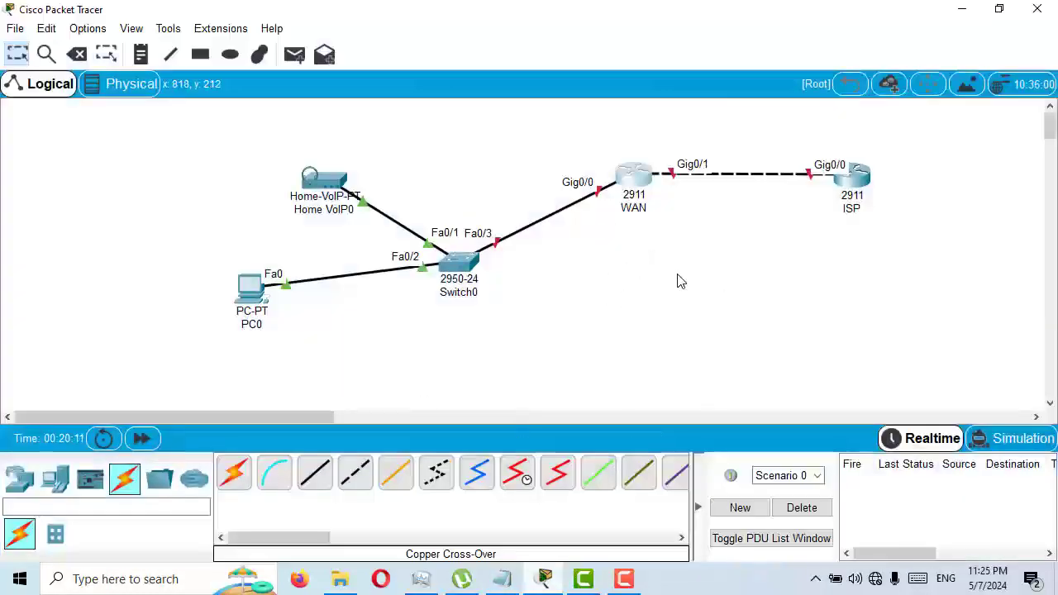
mouse_move(637, 188)
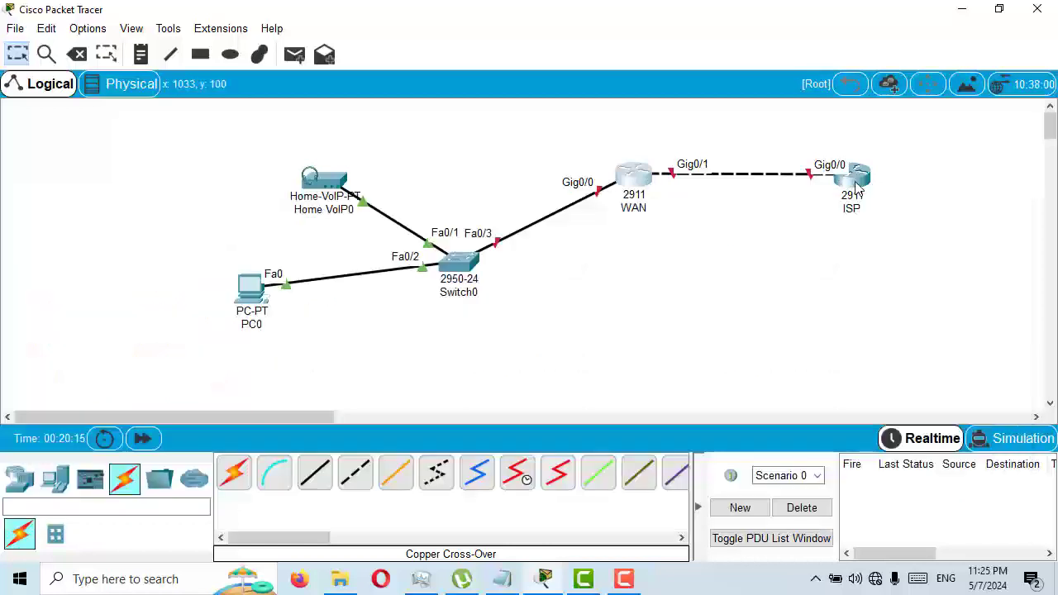
mouse_move(855, 186)
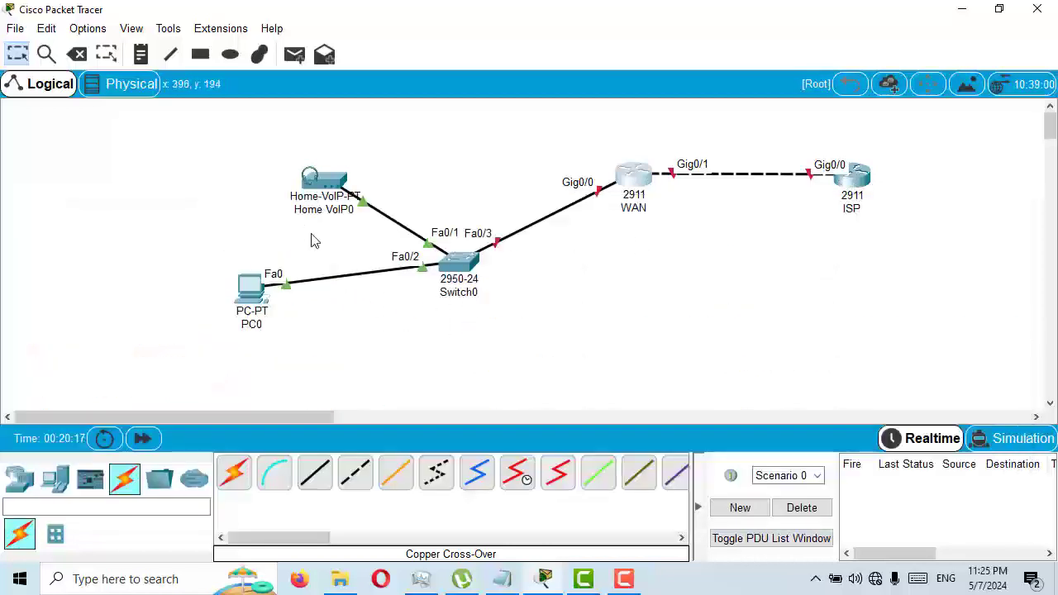
drag(320, 177, 279, 169)
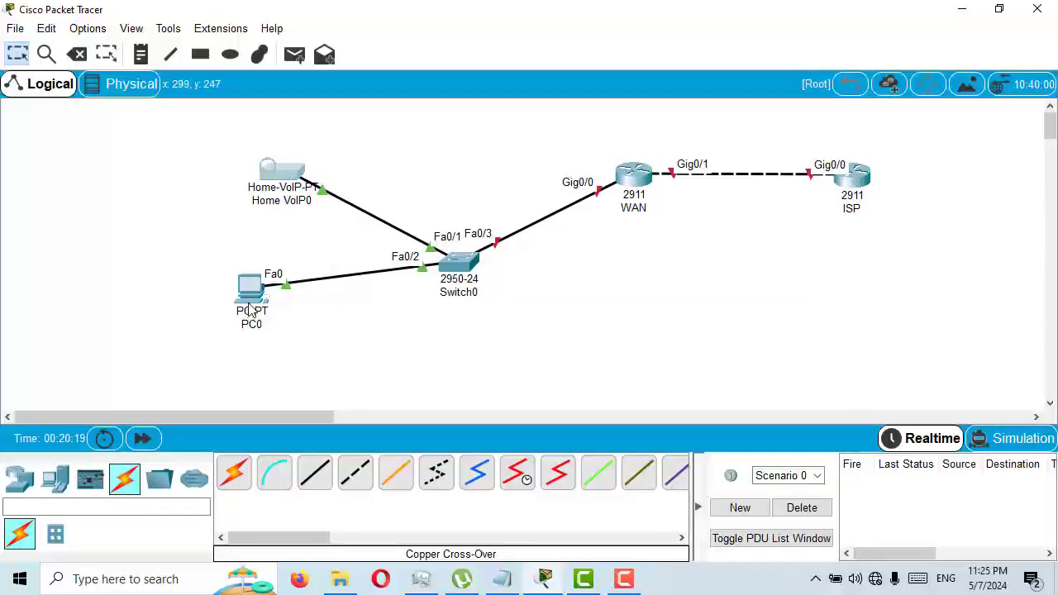
drag(266, 314, 233, 324)
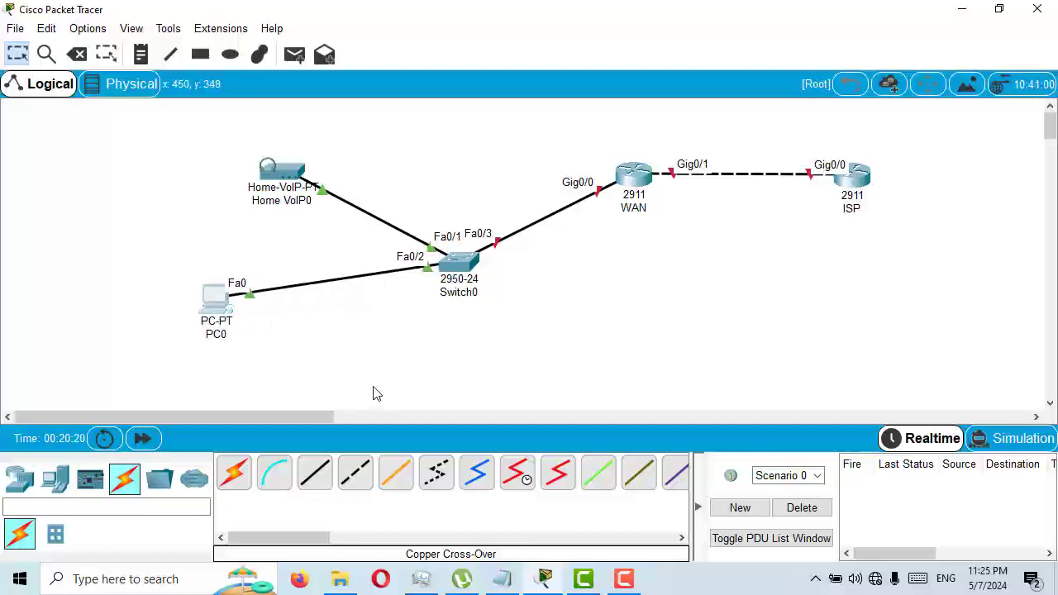
Open the WAN router's command line in a maximized window and start the console session.
mouse_move(635, 185)
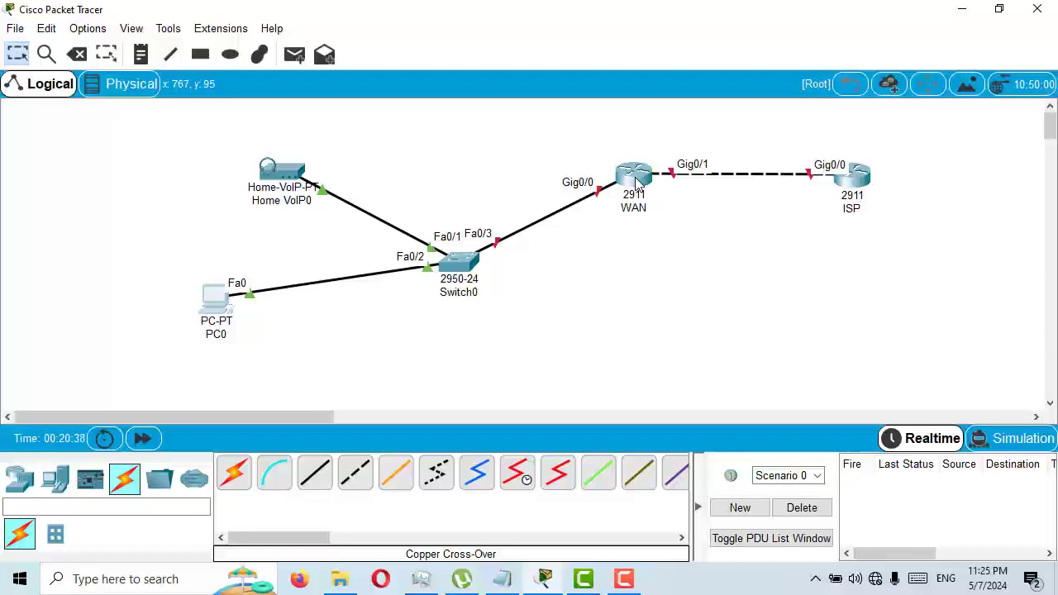
click(637, 178)
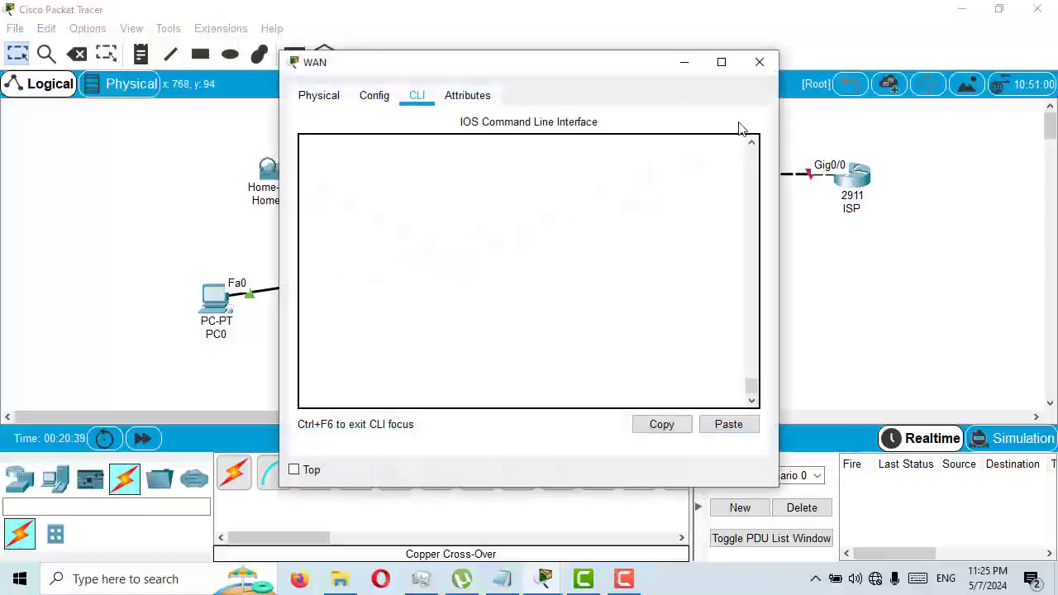
click(724, 65)
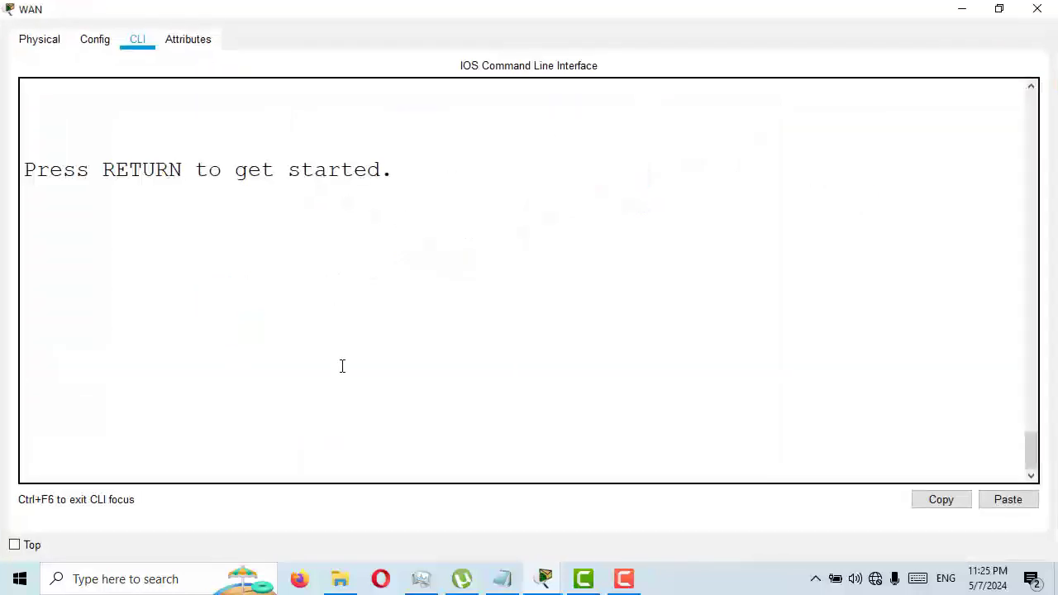
key(Return)
key(Return)
key(Return)
Enter privileged mode on the WAN router and go into global configuration mode with configure terminal.
text(er>e)
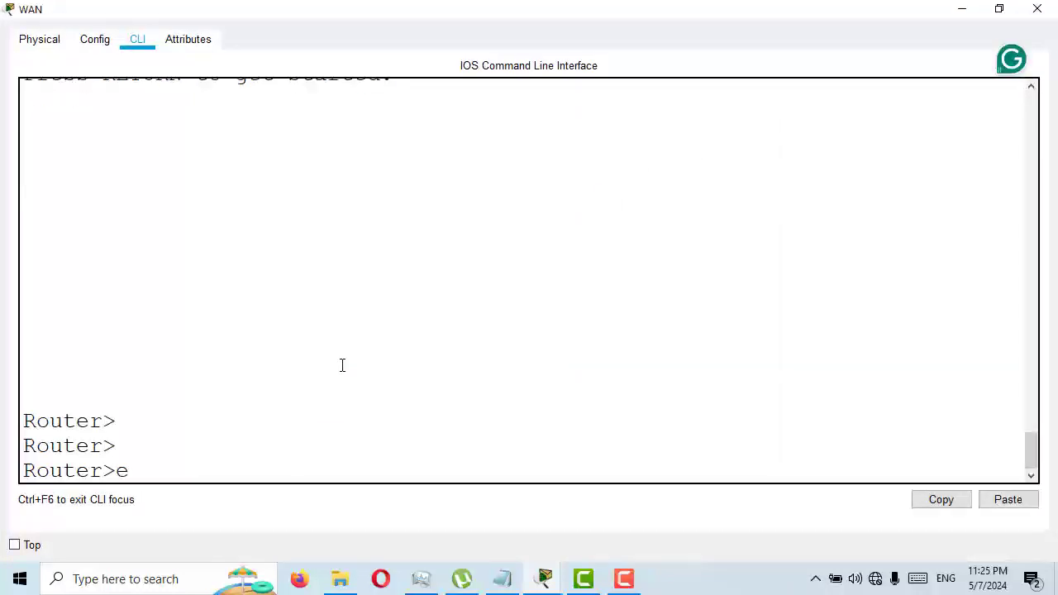
text(n)
key(Tab)
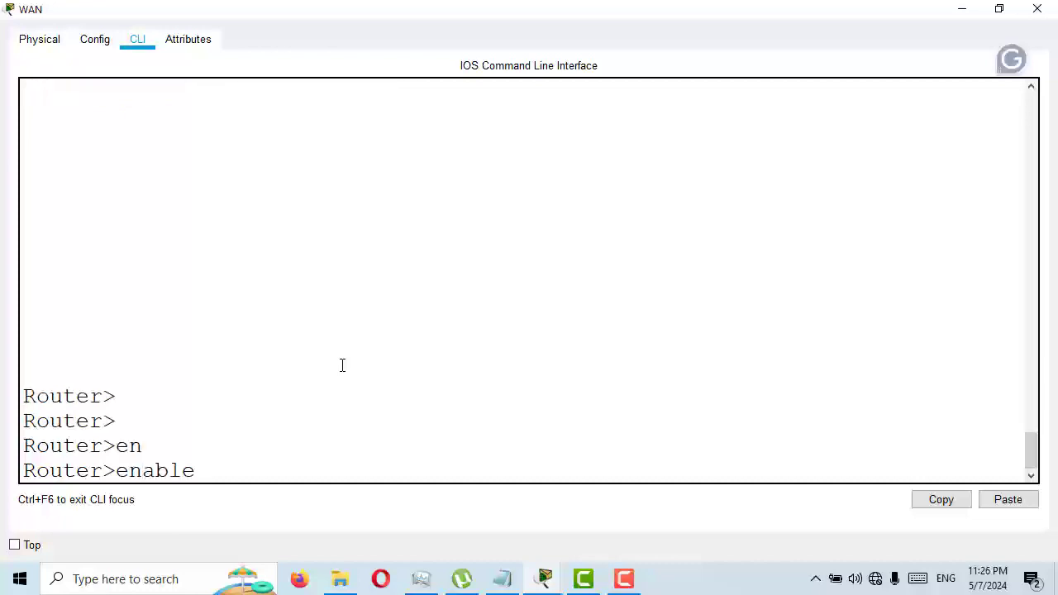
key(Return)
text(co)
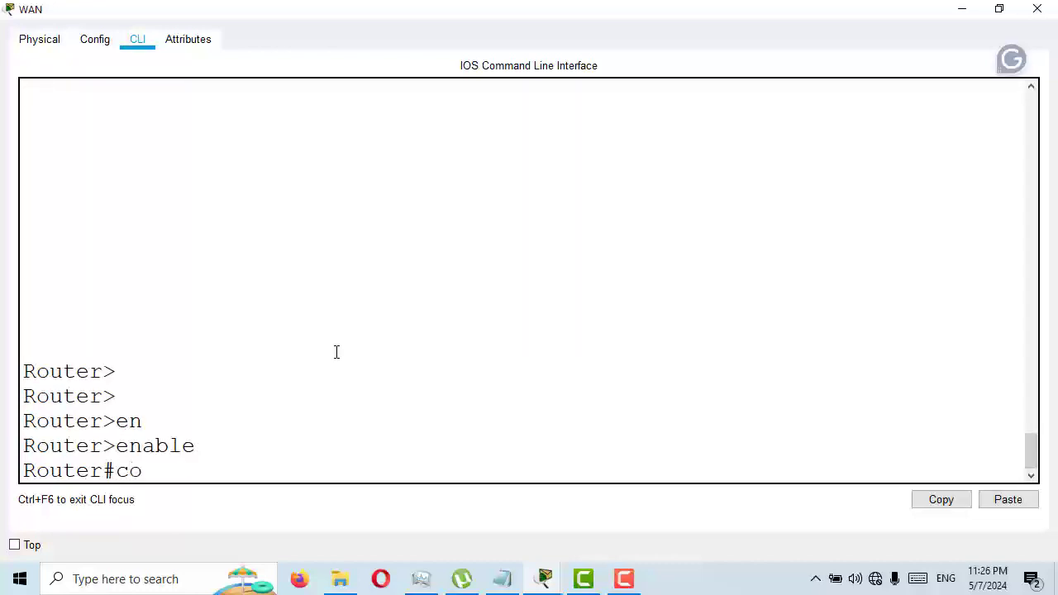
text(nfi)
key(Tab)
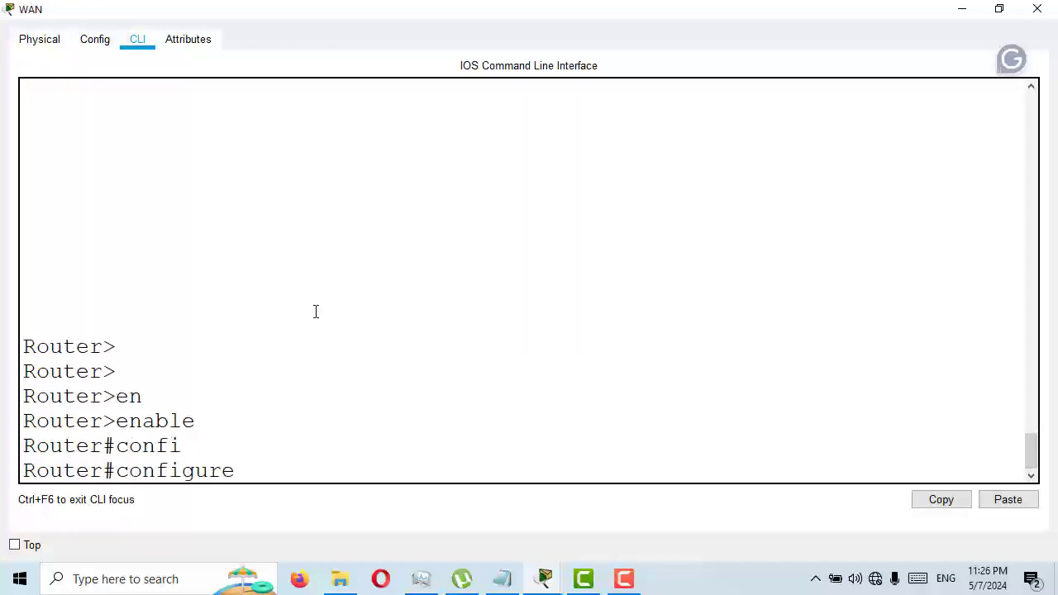
text(ter)
key(Tab)
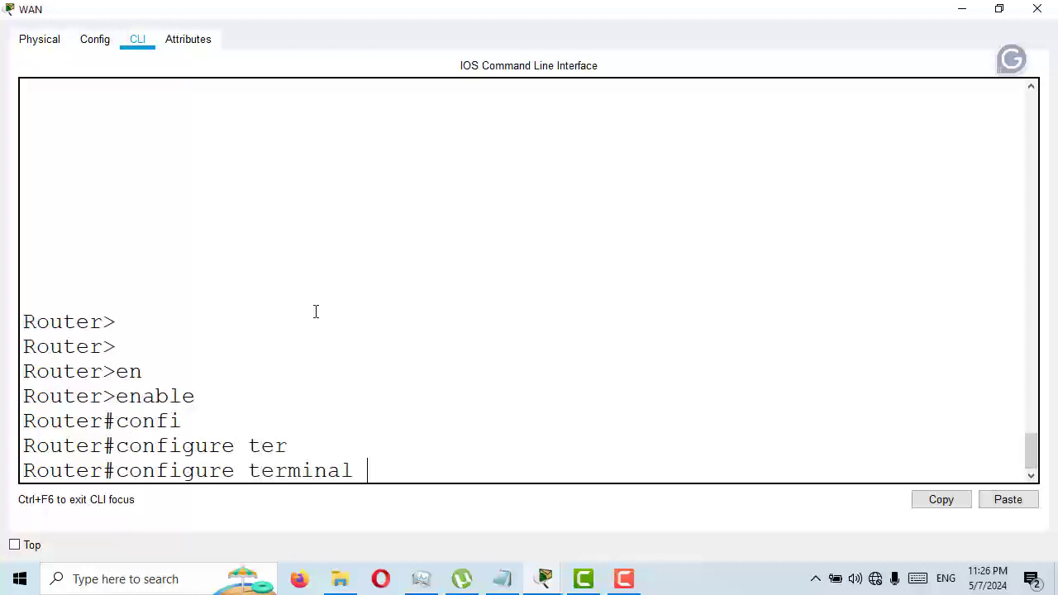
key(Return)
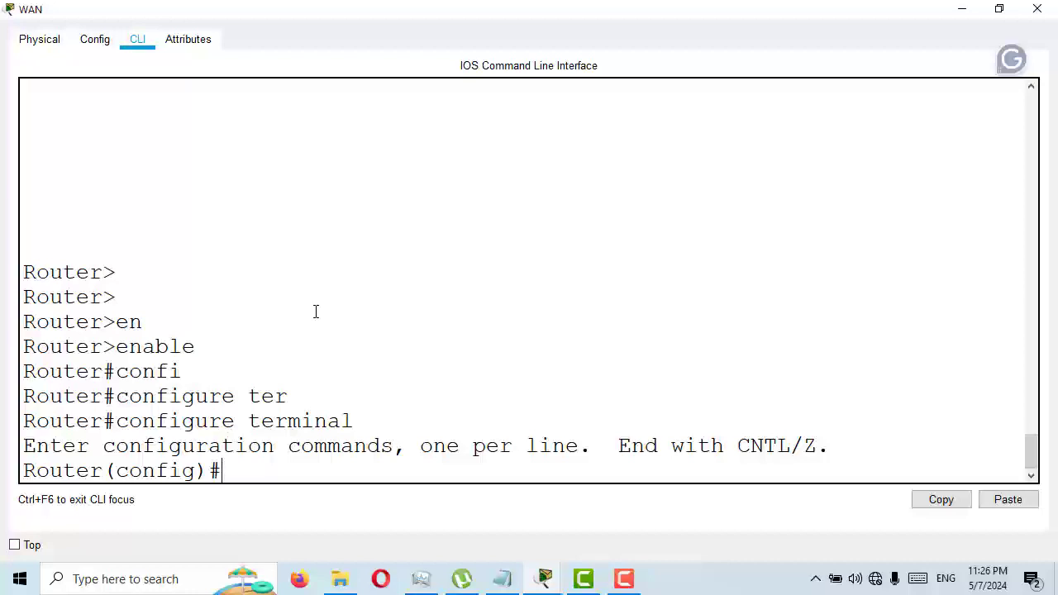
Create access list 101 permitting UDP from host 10.10.10.10 to host 10.10.10.20 with port range 1638 to 20000.
text(acc)
key(Tab)
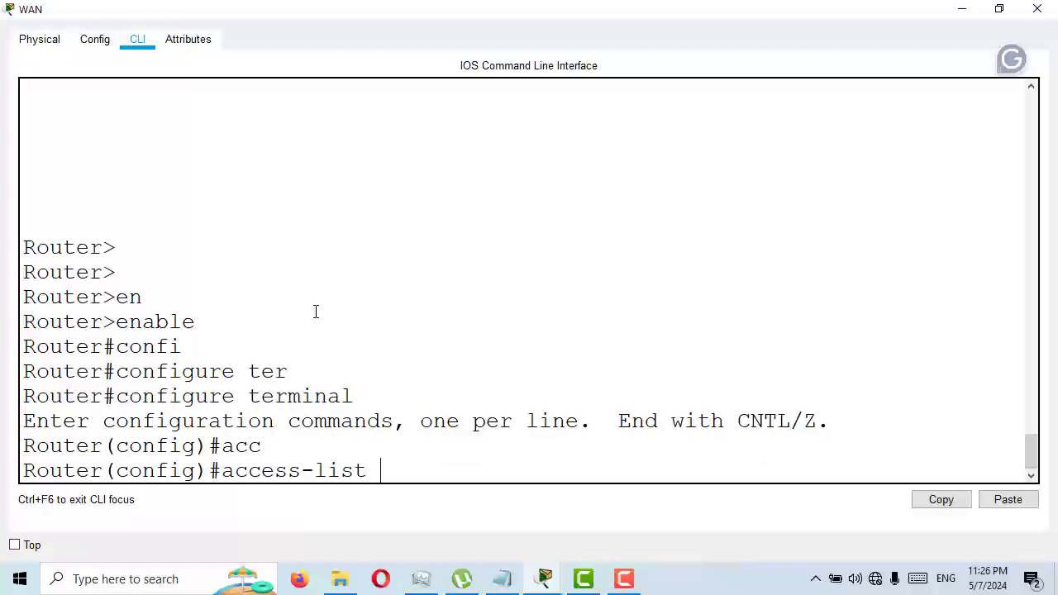
text(101 per)
key(Tab)
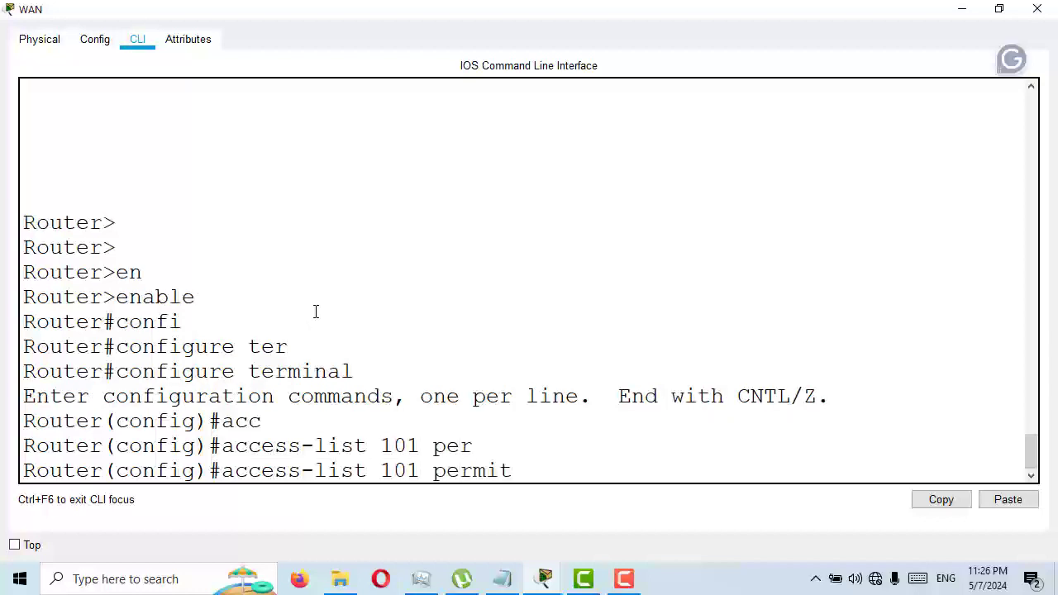
text(udp)
text(host)
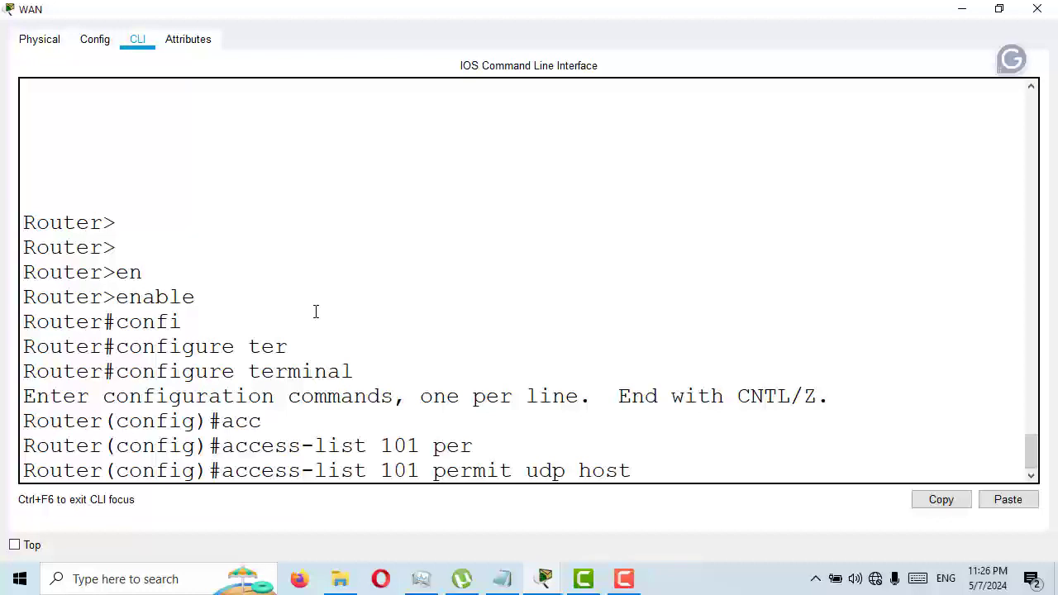
text( 10.10.10.1)
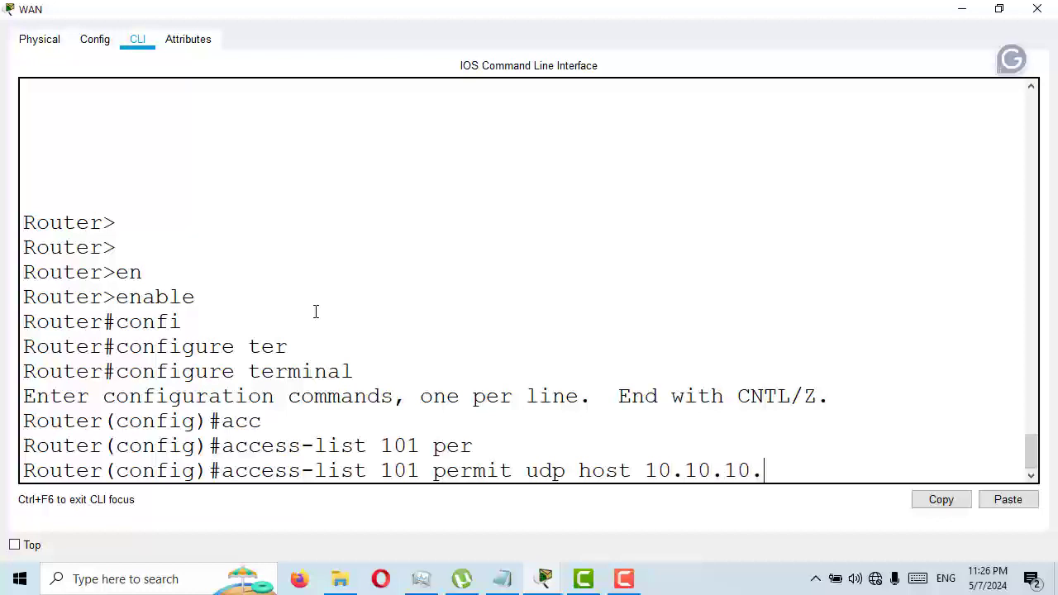
text(0 hods)
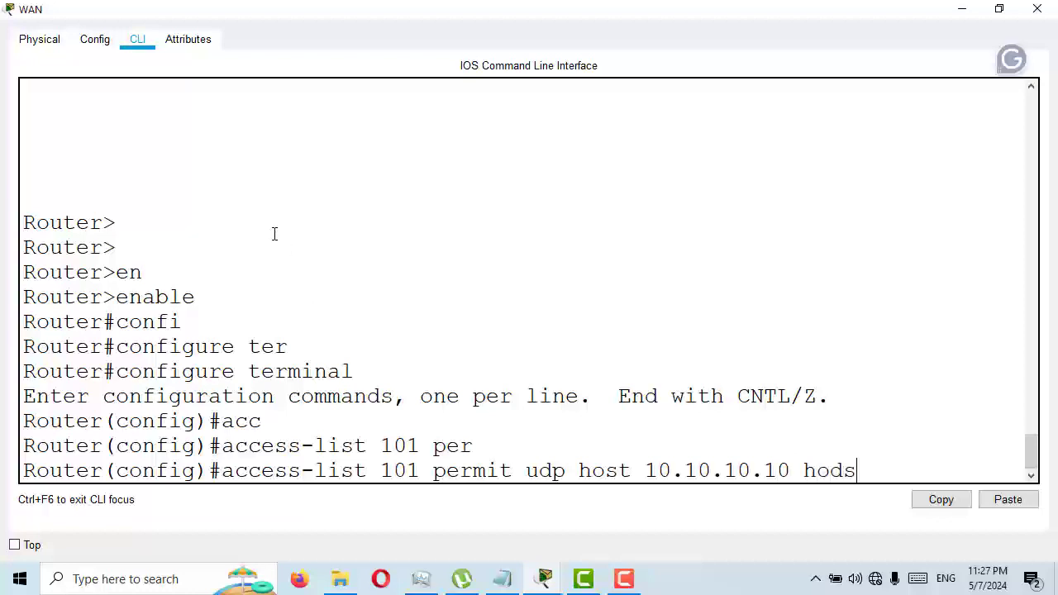
key(BackSpace)
key(BackSpace)
text(st 10.10.10.10 host 10.10.1)
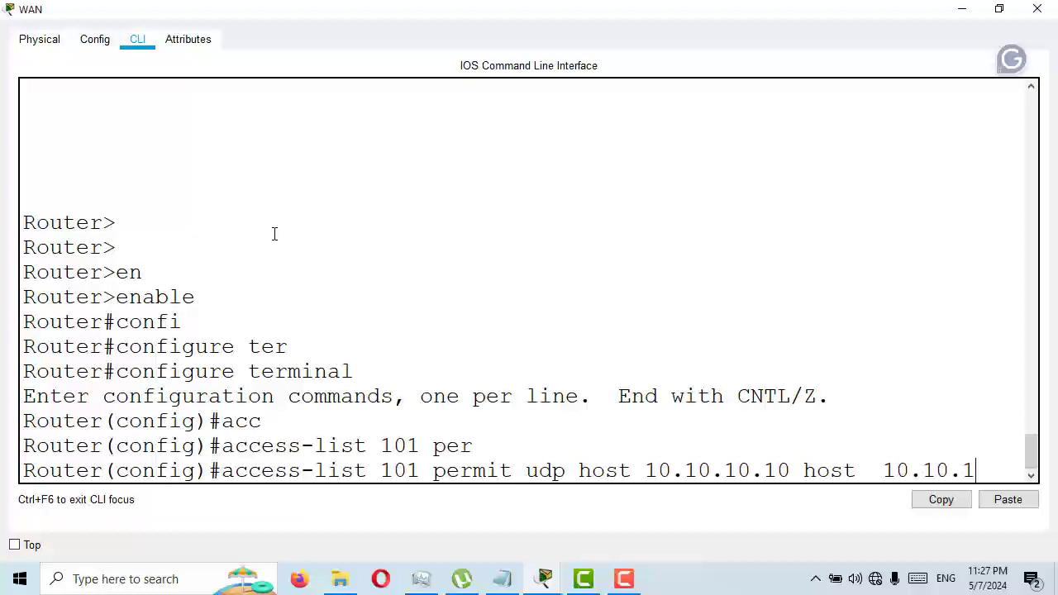
text(0.20)
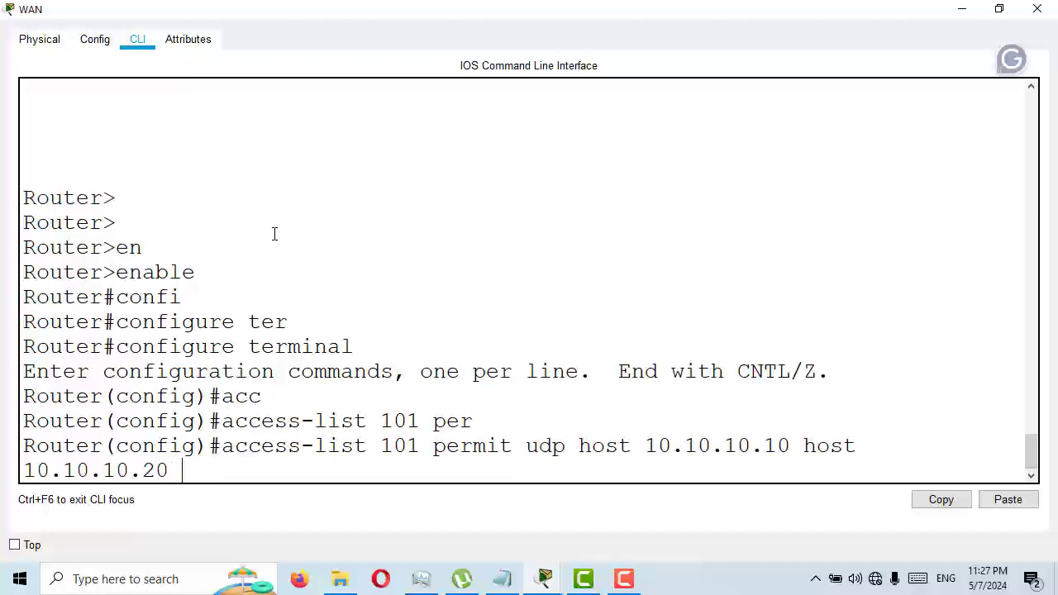
text( ra)
key(Tab)
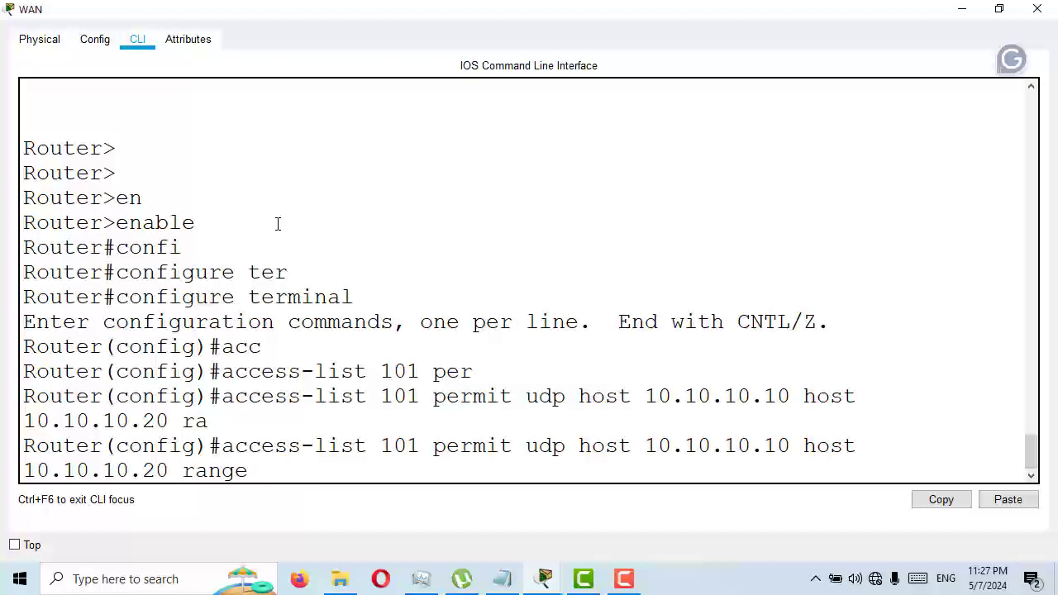
text(1638 20)
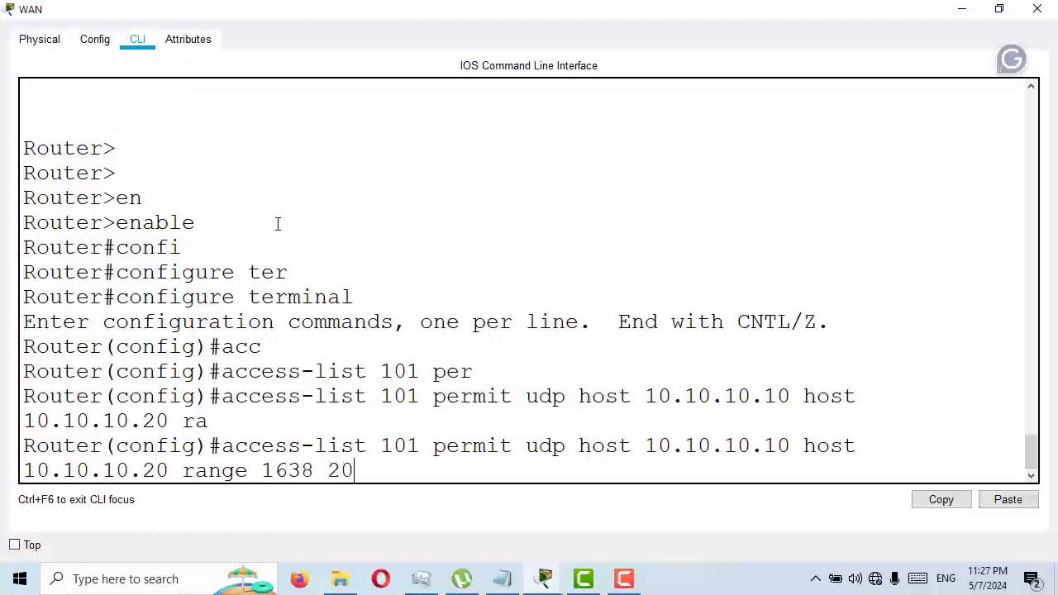
text(000)
key(Return)
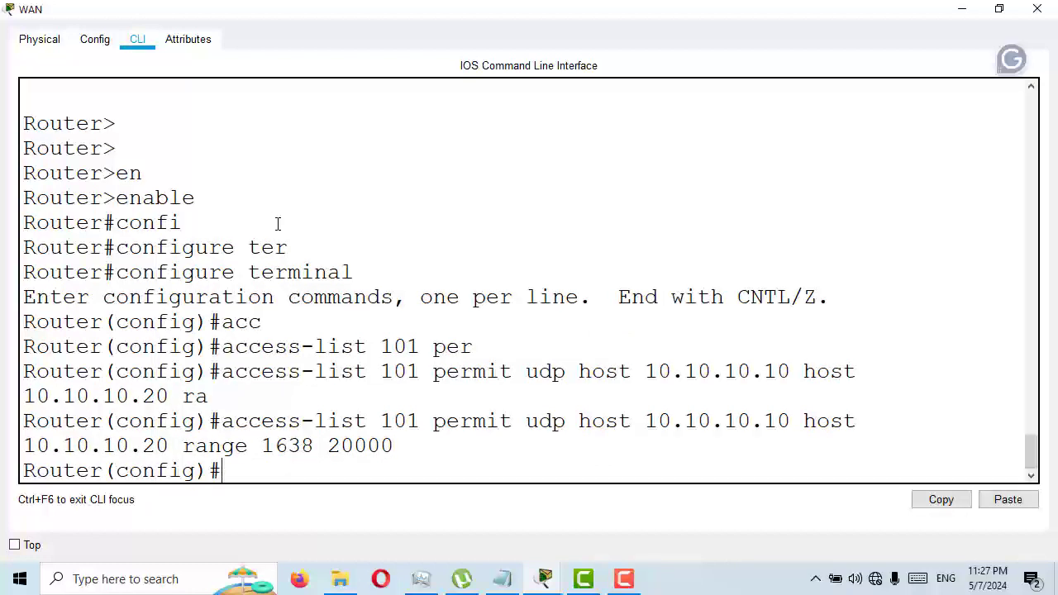
key(Up)
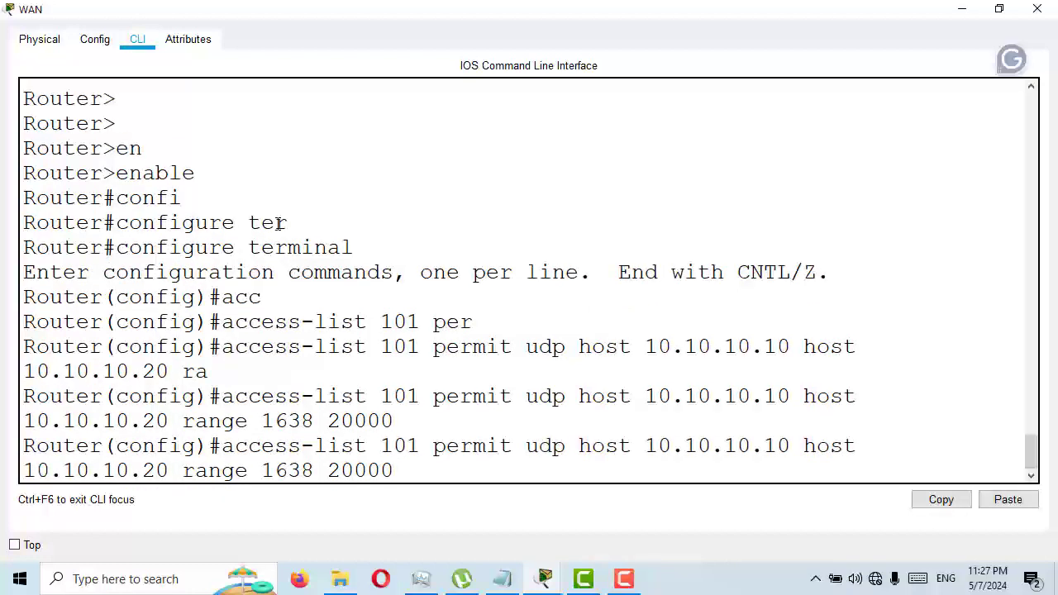
key(Left)
key(Left)
key(Left)
key(Left)
key(Left)
key(Left)
key(Left)
key(Left)
key(Left)
key(Left)
key(Left)
key(Left)
key(Left)
key(Left)
key(Left)
key(Left)
key(Left)
key(Left)
key(Left)
key(Left)
key(Left)
key(ctrl+Left)
key(ctrl+Left)
key(ctrl+Left)
key(ctrl+Left)
key(ctrl+Left)
key(ctrl+Left)
key(ctrl+Left)
key(BackSpace)
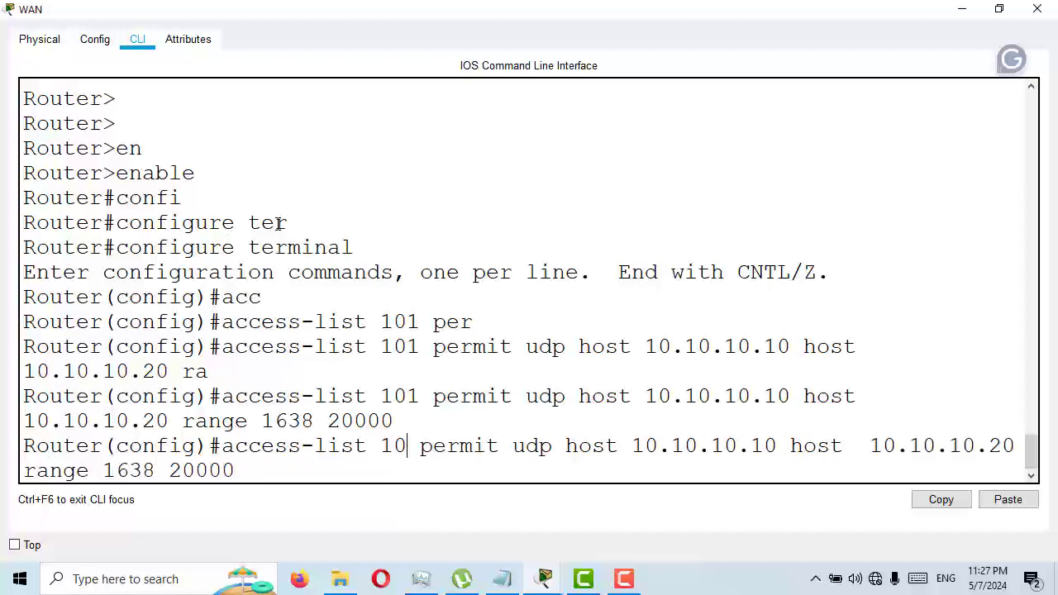
text(2)
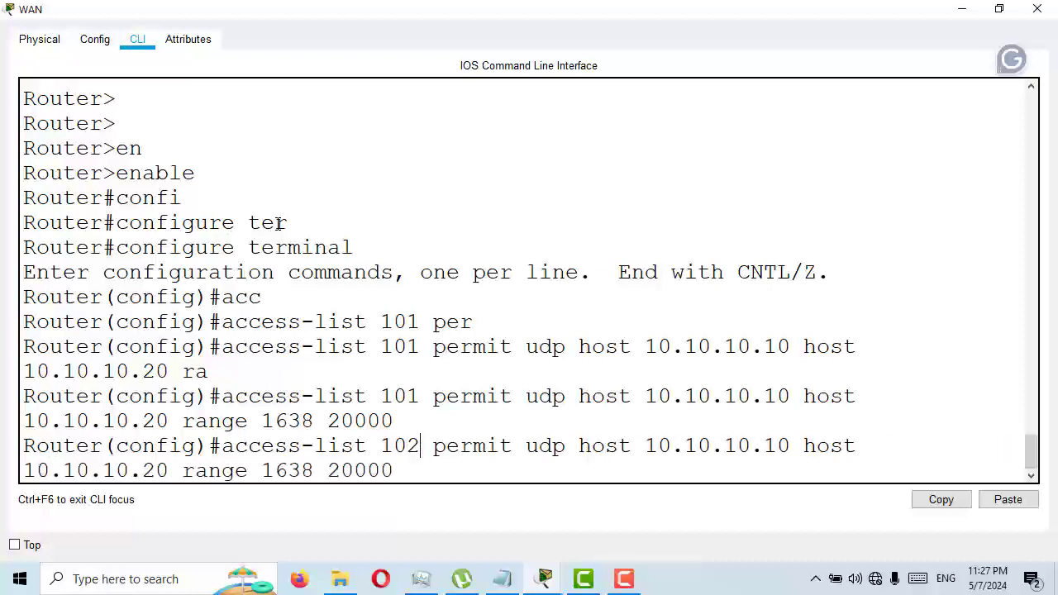
key(Right)
key(Right)
key(Right)
key(Right)
key(Right)
key(Right)
key(Right)
key(Right)
key(Right)
key(Right)
key(Right)
key(Right)
key(Right)
key(Right)
key(Right)
key(Right)
key(Right)
key(Right)
key(Right)
key(Right)
key(Right)
key(Right)
key(BackSpace)
text(1)
key(Down)
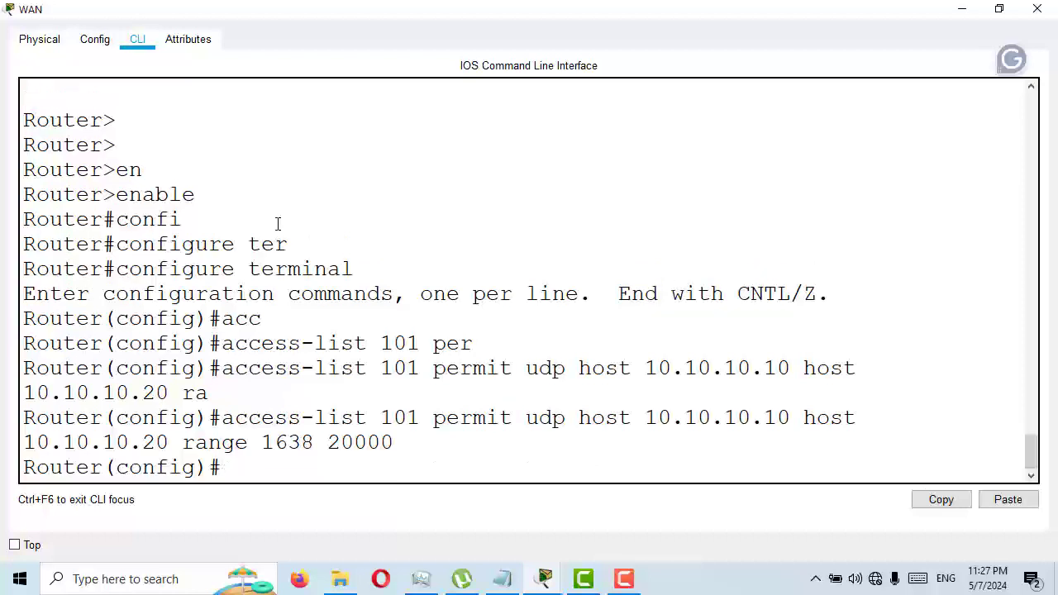
Recall the access list 101 command and change its list number to 102 and its source host to 10.10.10.11.
key(Up)
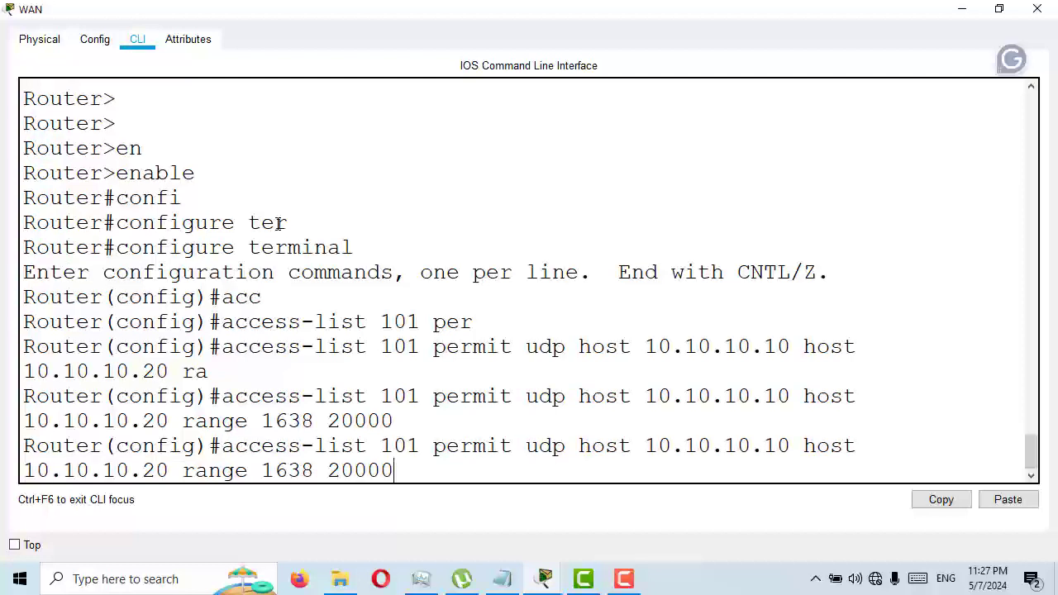
key(Left)
key(Left)
key(Left)
key(Left)
key(Left)
key(Left)
key(Left)
key(Left)
key(Left)
key(Left)
key(Left)
key(Left)
key(Left)
key(Left)
key(Left)
key(Left)
key(Left)
key(Left)
key(Left)
key(Left)
key(Left)
key(Left)
key(Delete)
text(2)
key(Right)
key(Right)
key(Right)
key(Right)
key(Right)
key(Right)
key(Right)
key(Right)
key(Right)
key(Right)
key(Right)
key(Right)
key(Right)
key(Right)
key(Right)
key(BackSpace)
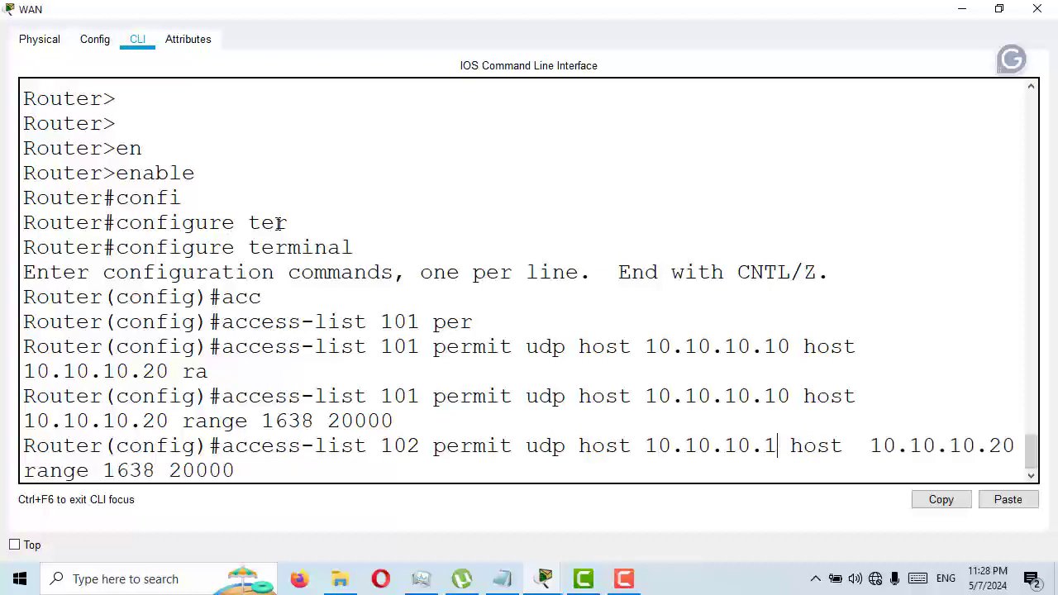
text(1)
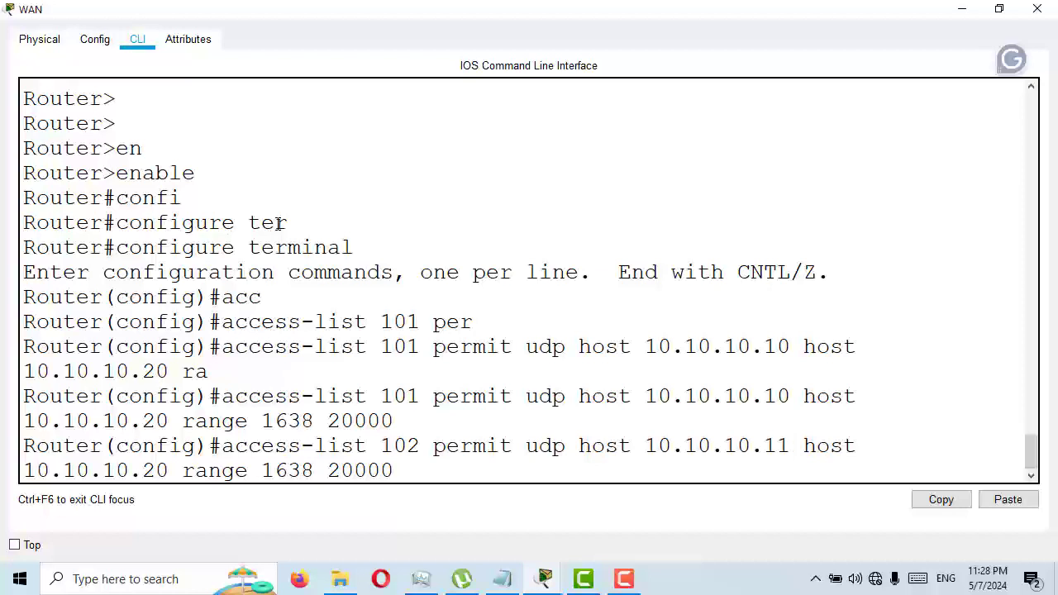
key(Right)
key(Right)
key(Right)
key(Right)
key(Right)
key(Right)
key(Right)
key(Right)
key(Right)
key(Right)
key(Right)
key(Right)
key(Right)
key(Right)
key(Right)
key(Right)
key(Right)
key(Right)
key(Right)
key(Right)
key(Right)
key(Right)
key(Right)
key(Right)
key(Right)
key(Right)
key(BackSpace)
key(BackSpace)
key(BackSpace)
key(BackSpace)
text(53)
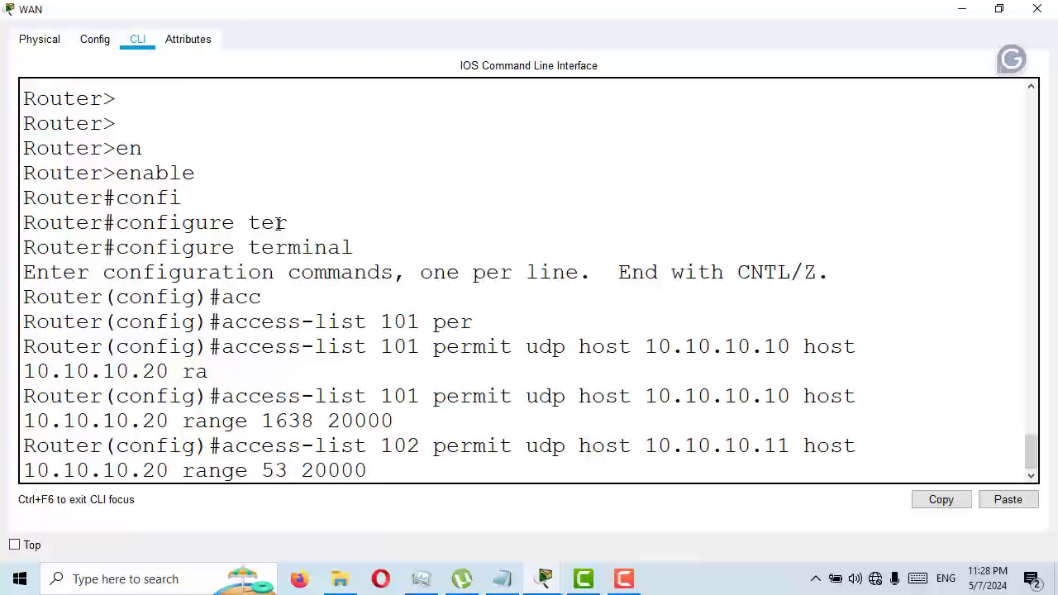
text(000)
key(Right)
key(Right)
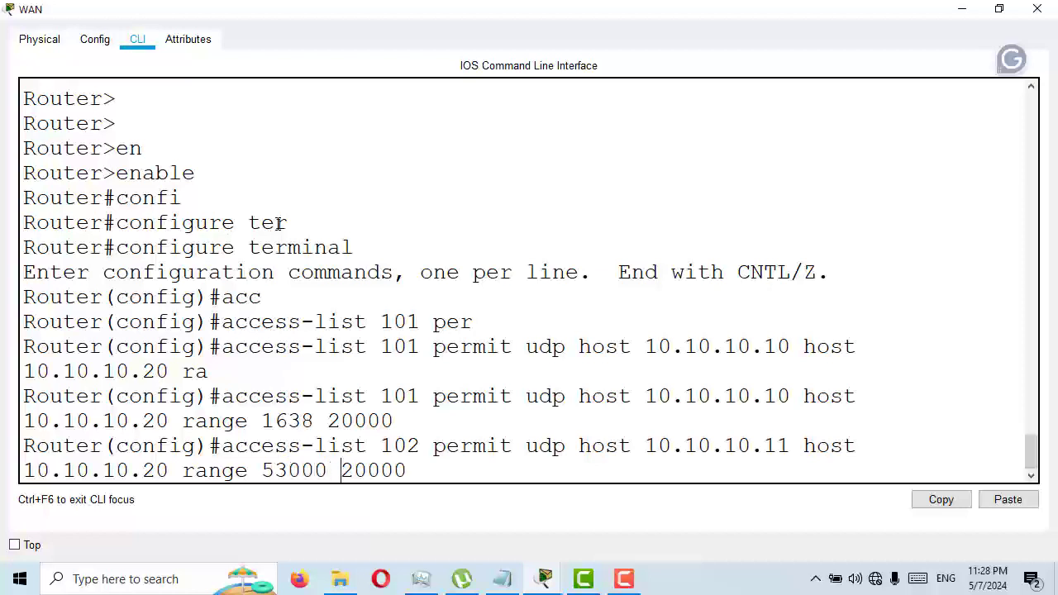
key(Right)
key(BackSpace)
key(BackSpace)
key(BackSpace)
key(BackSpace)
key(BackSpace)
text(56000)
key(Return)
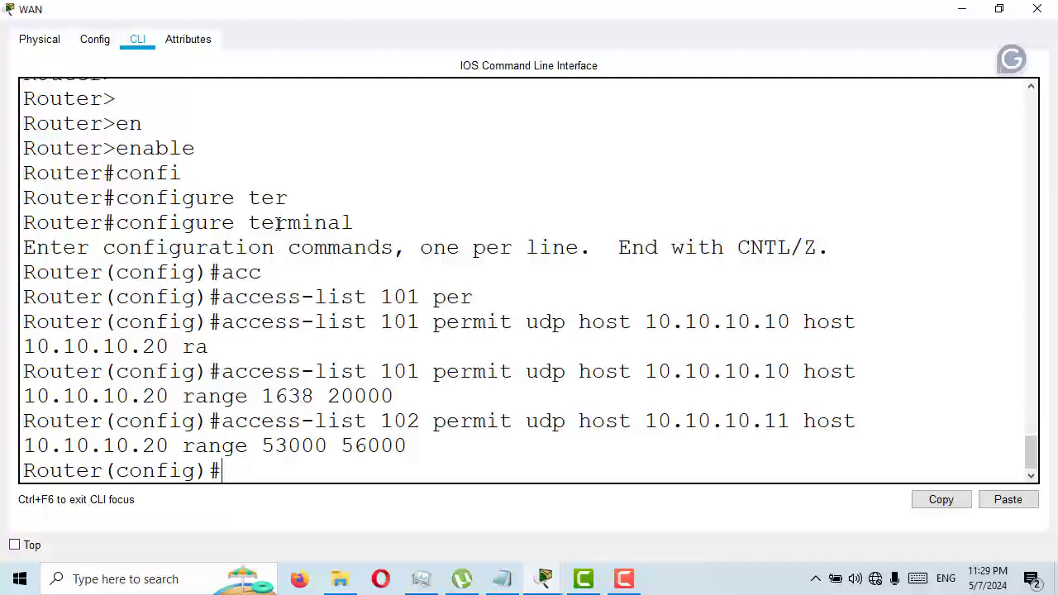
Create class map class1 matching access group 101, and return to global configuration mode.
text(class)
key(Tab)
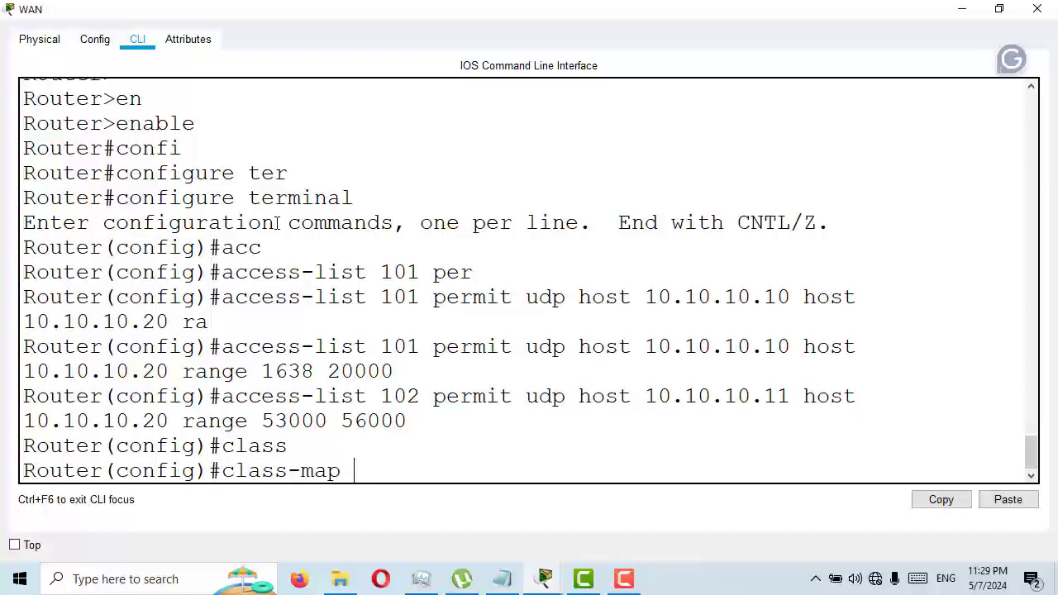
text(class1)
key(Return)
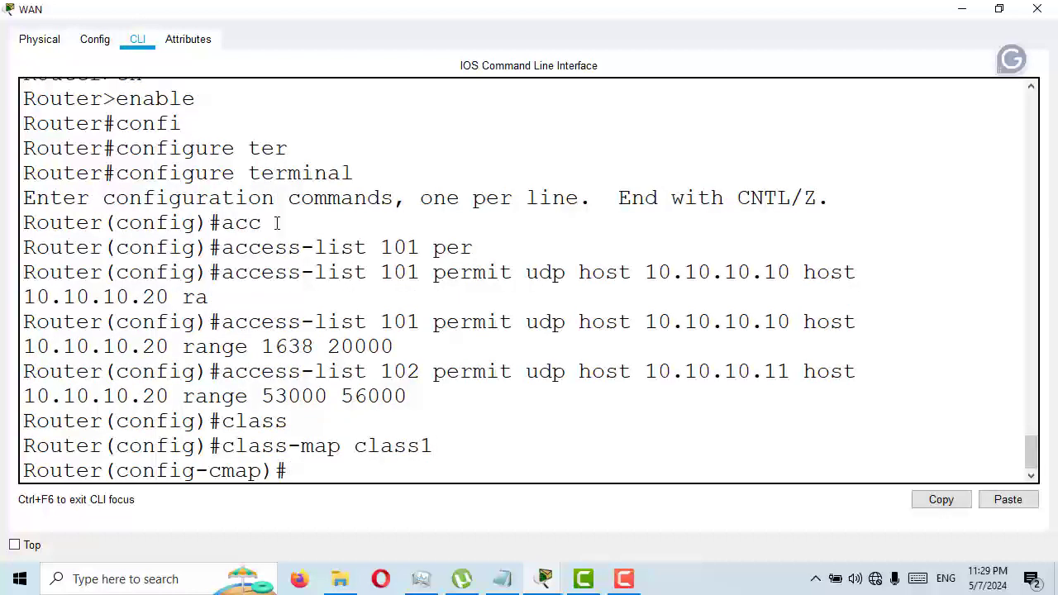
text(ma)
key(Tab)
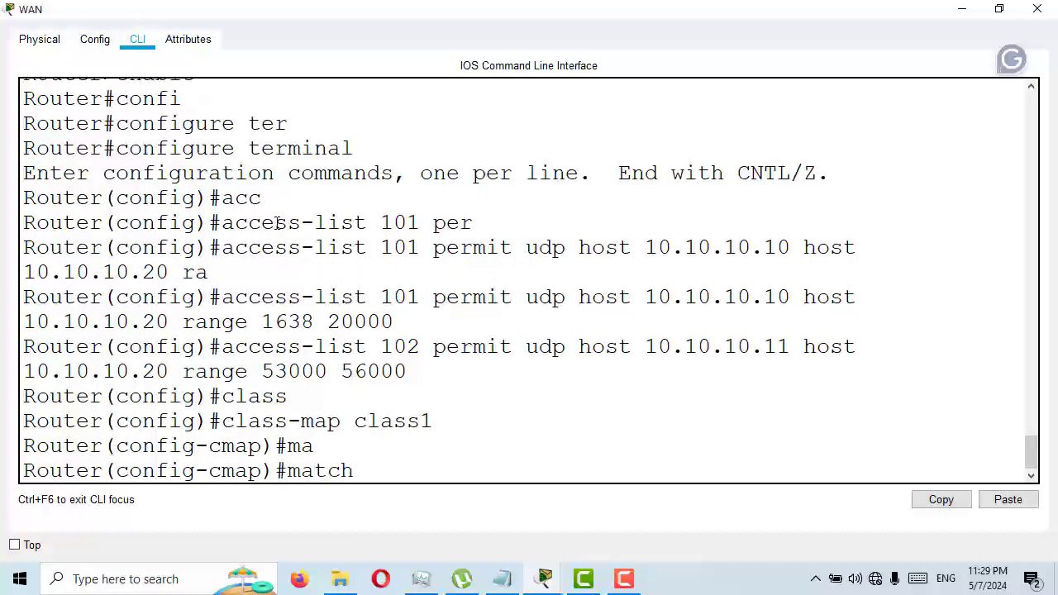
text(acc)
key(Tab)
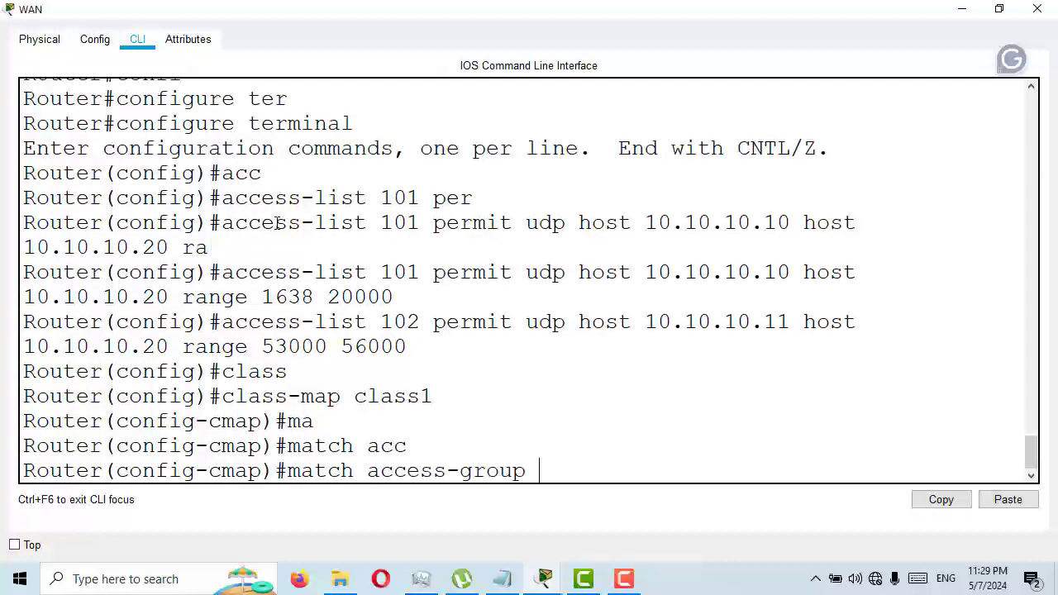
text(101)
key(Return)
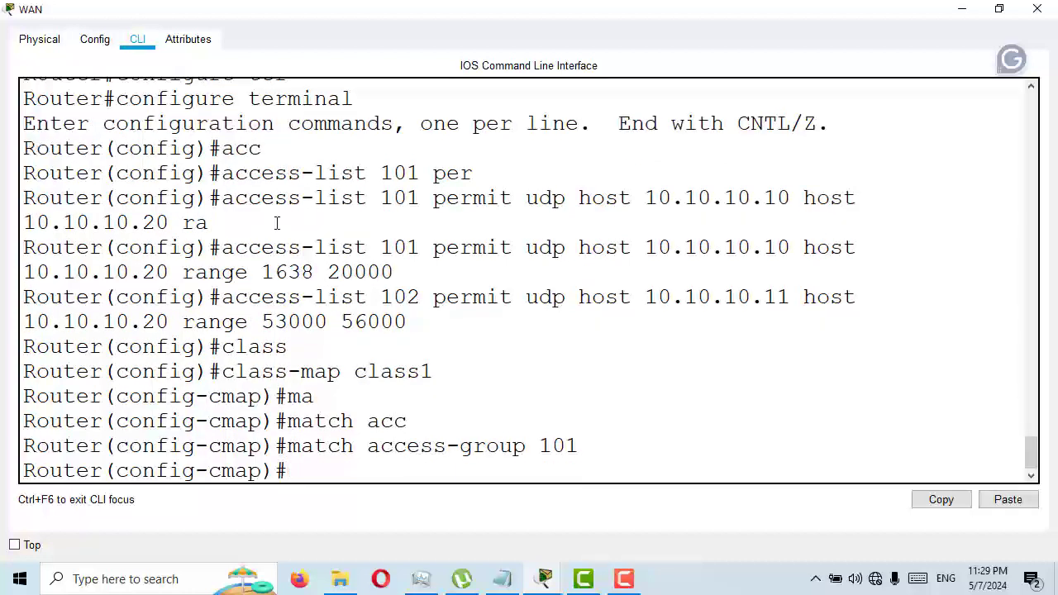
text(exit)
key(Return)
Create class map class2 matching access group 102, and return to global configuration mode.
text(clas)
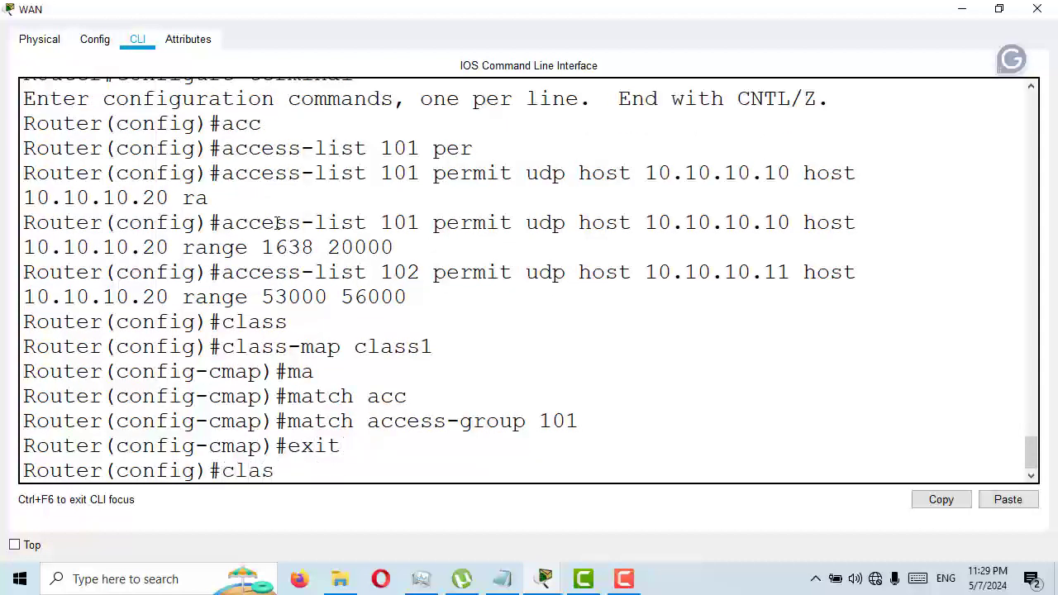
key(Return)
text(class-map clas)
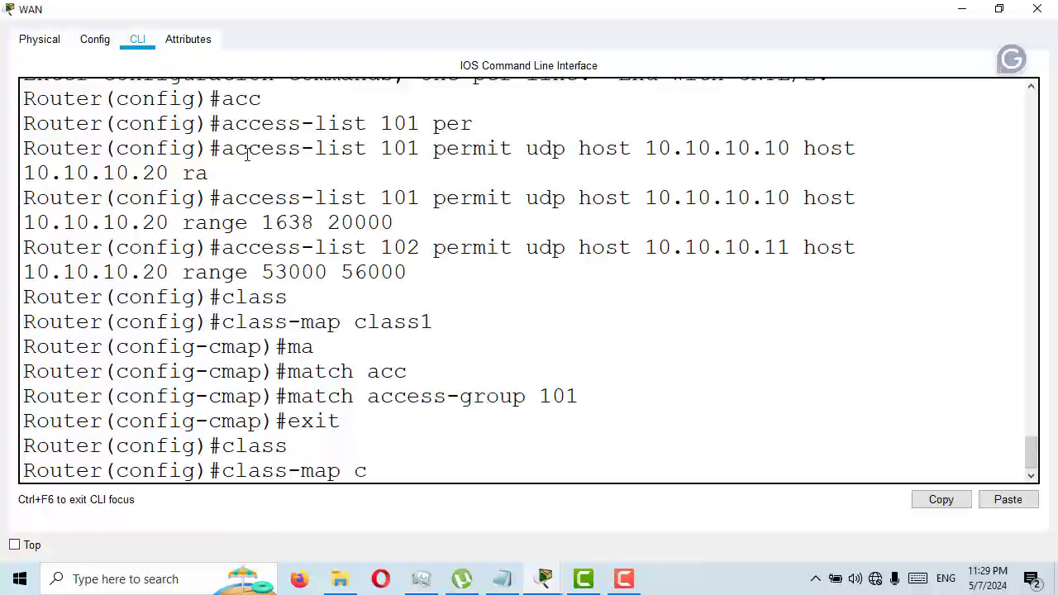
text(s2)
key(Return)
text(map)#m)
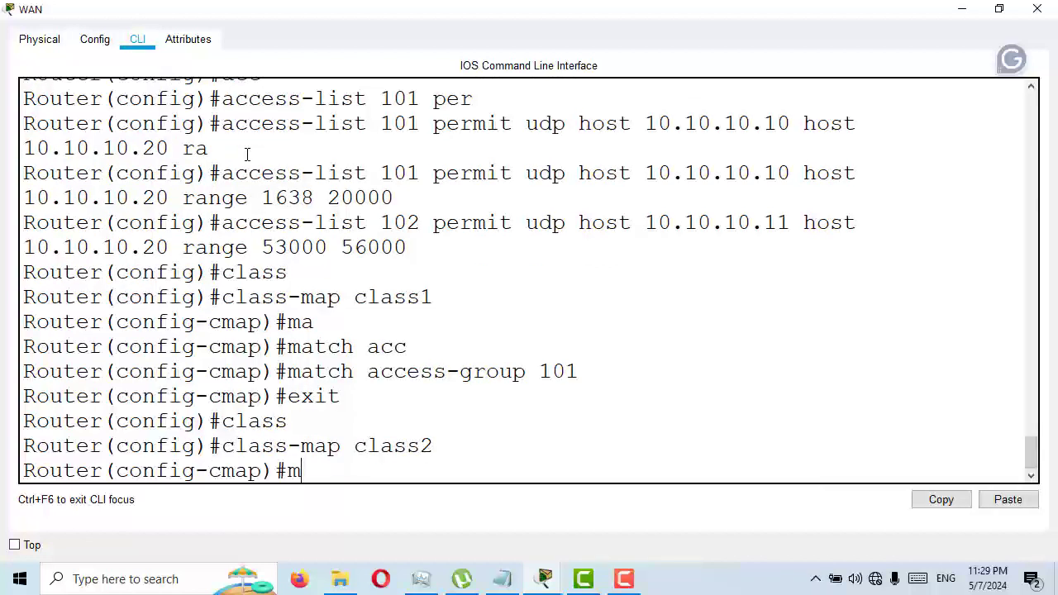
text(a)
key(Tab)
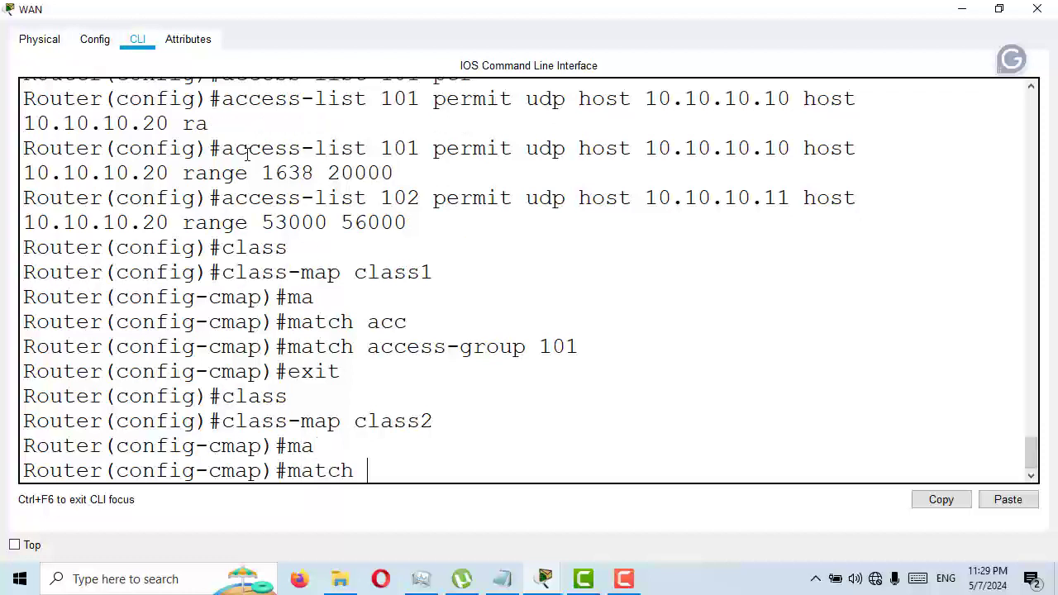
text(acc)
key(Tab)
text(102)
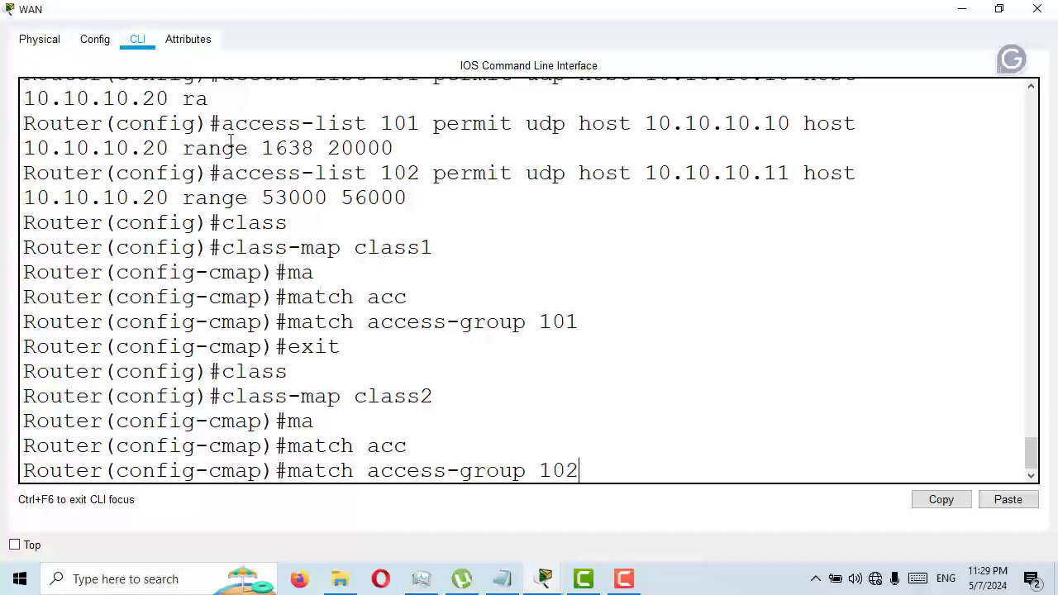
key(Return)
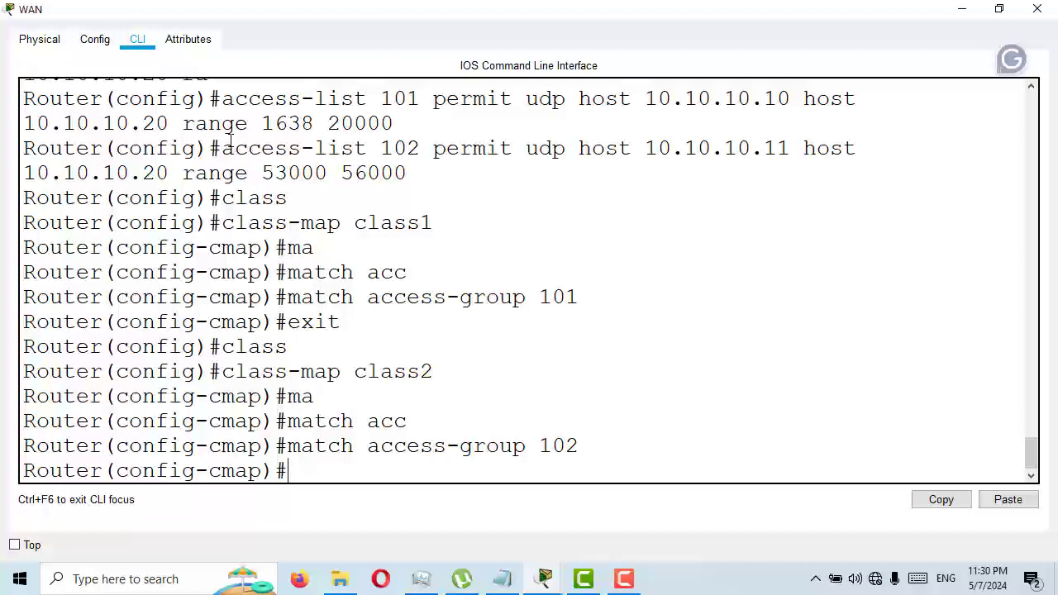
text(exit)
key(Return)
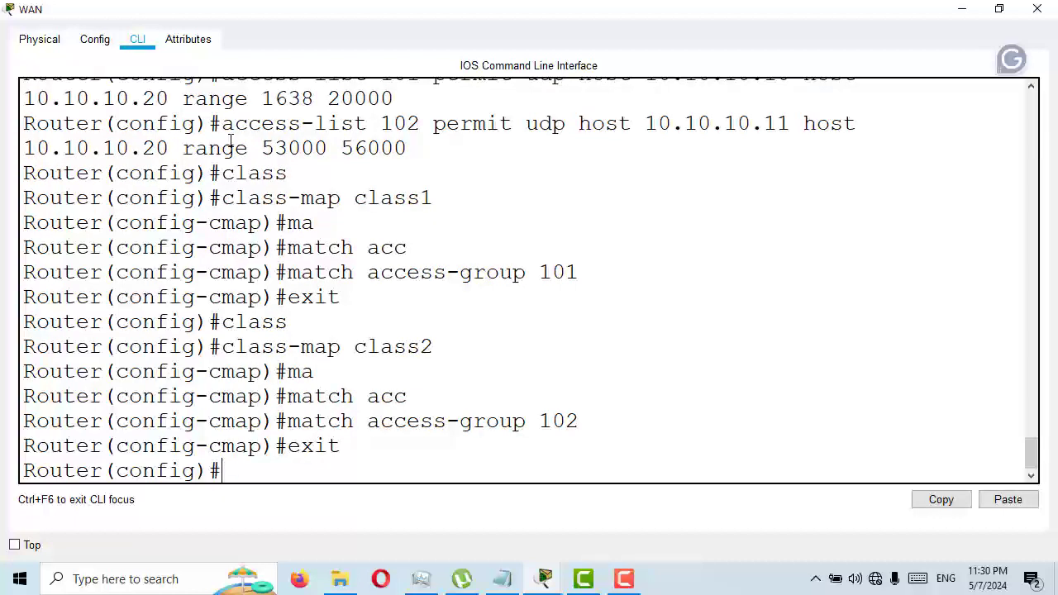
Create policy map policy1 and add class class1 to it.
text(poli)
key(Tab)
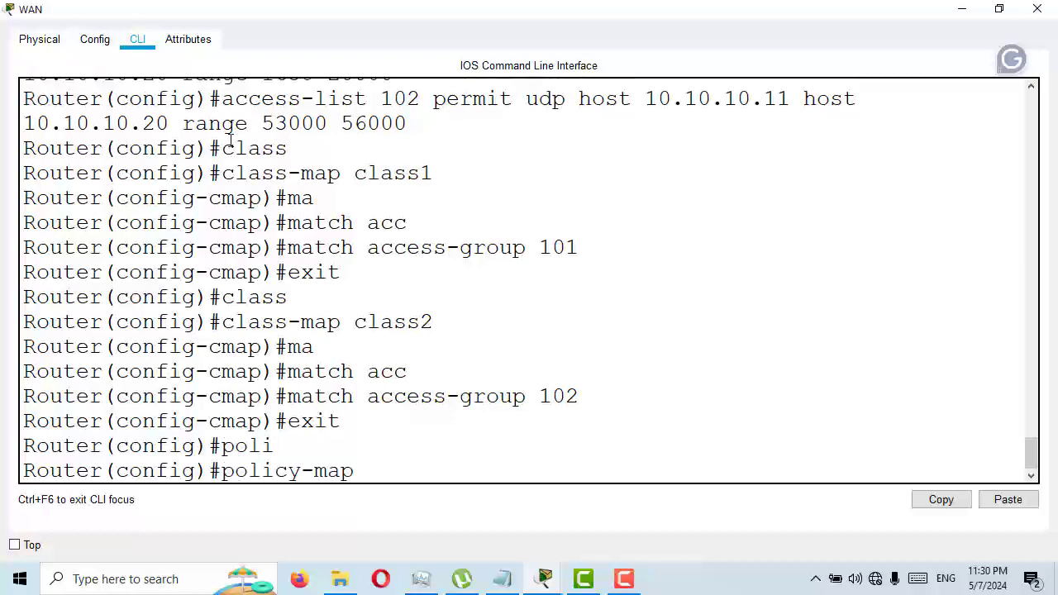
text(polic)
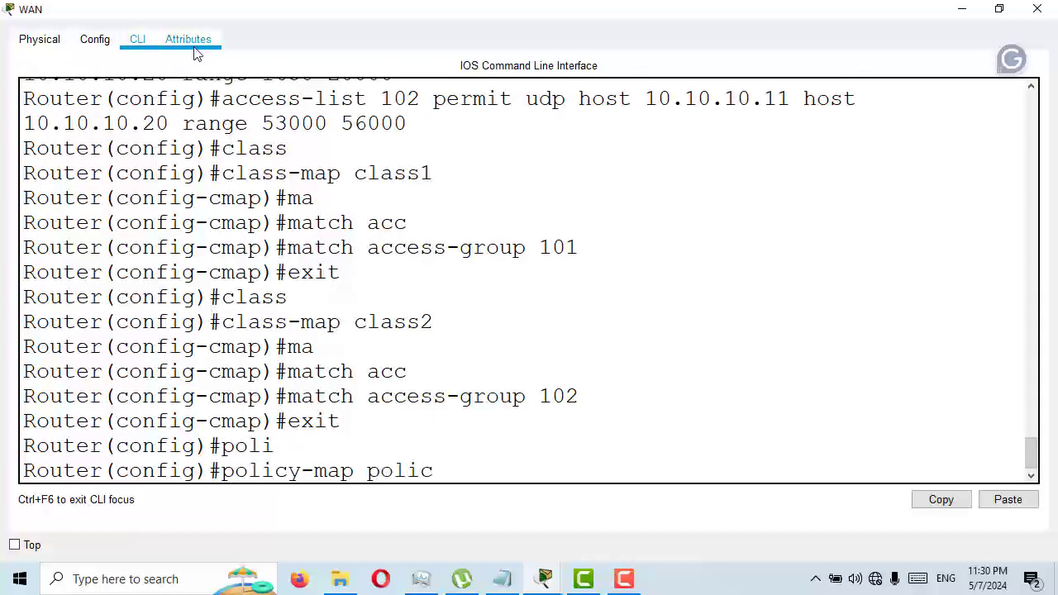
text(y1)
key(Return)
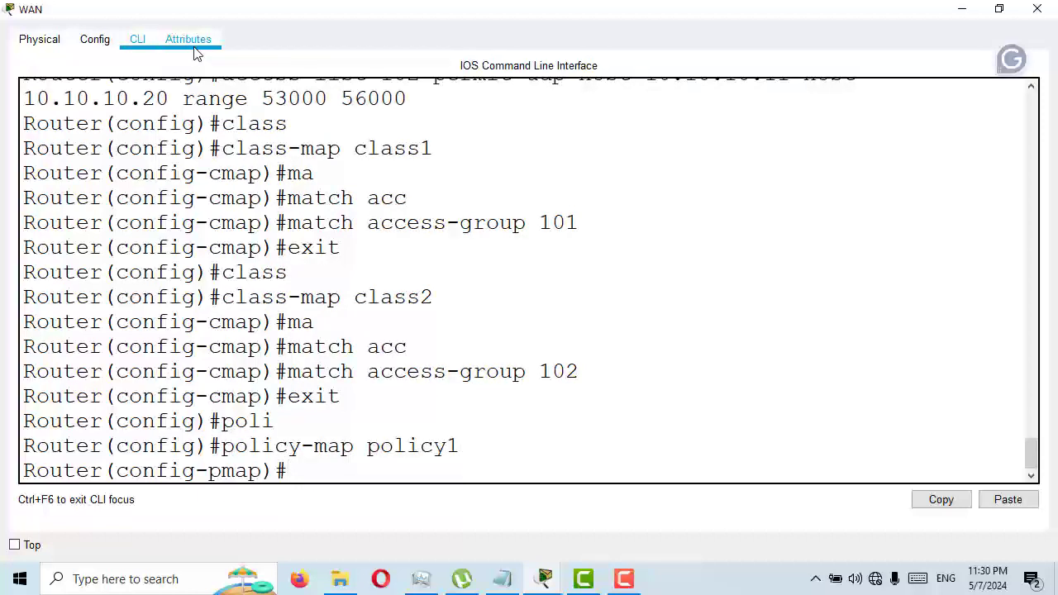
text(class x=)
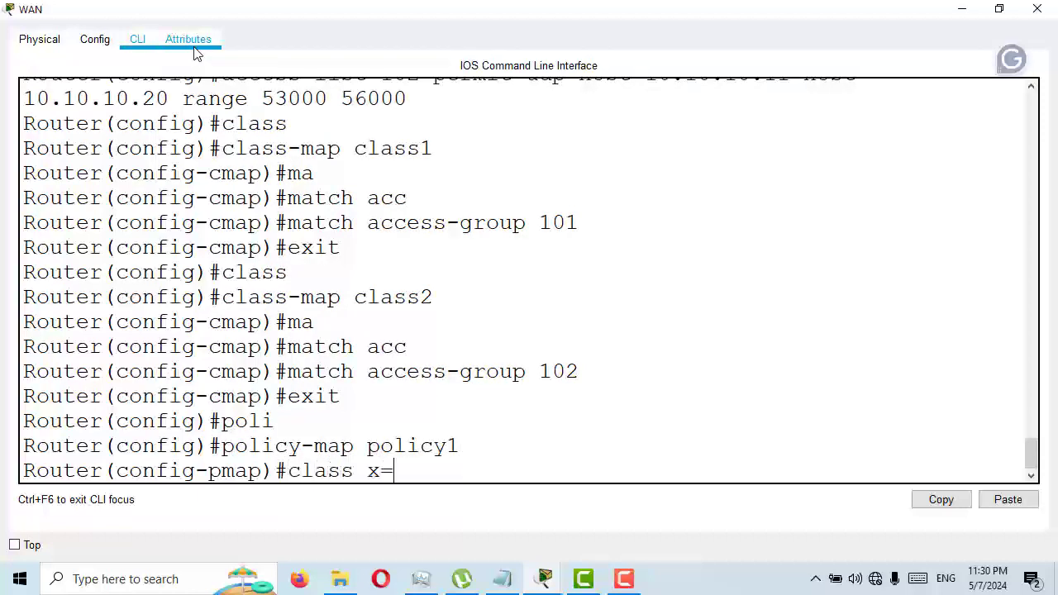
key(BackSpace)
key(BackSpace)
text(class1)
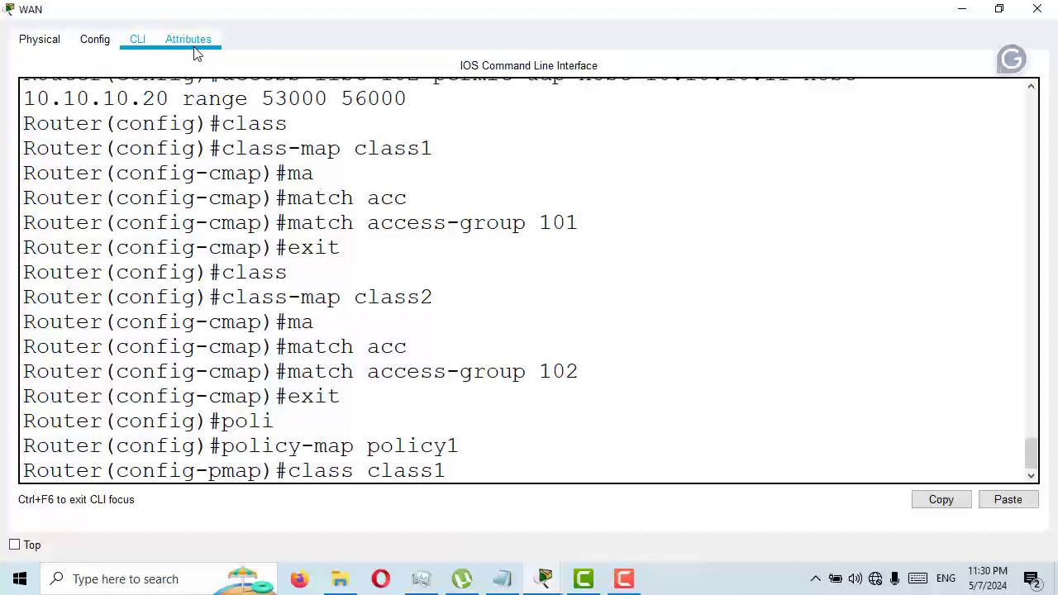
key(Return)
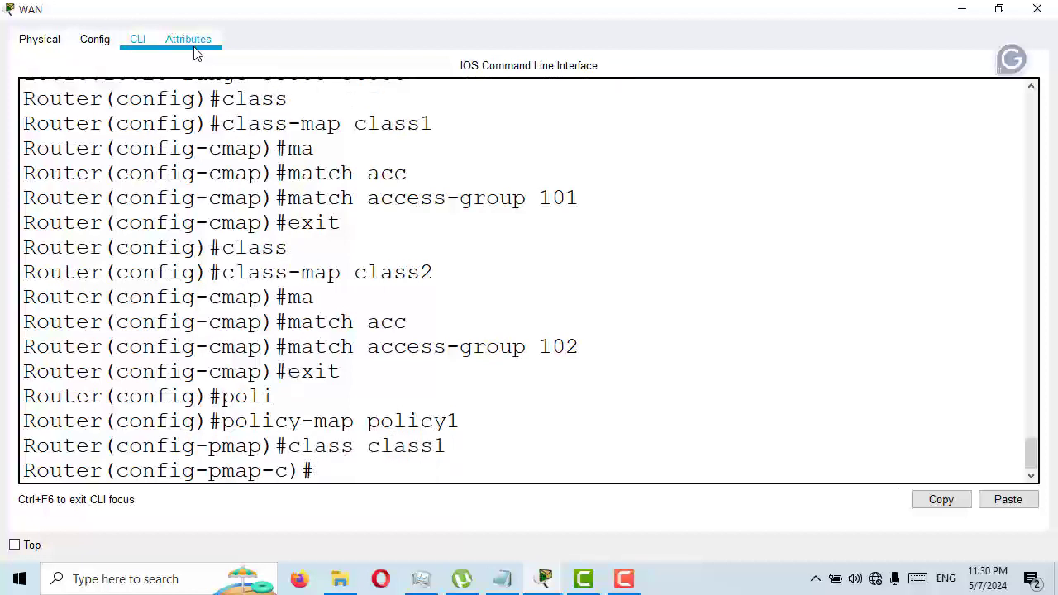
Set class1's bandwidth to 4000 and its queue limit to 60 in policy1.
text(band)
key(Tab)
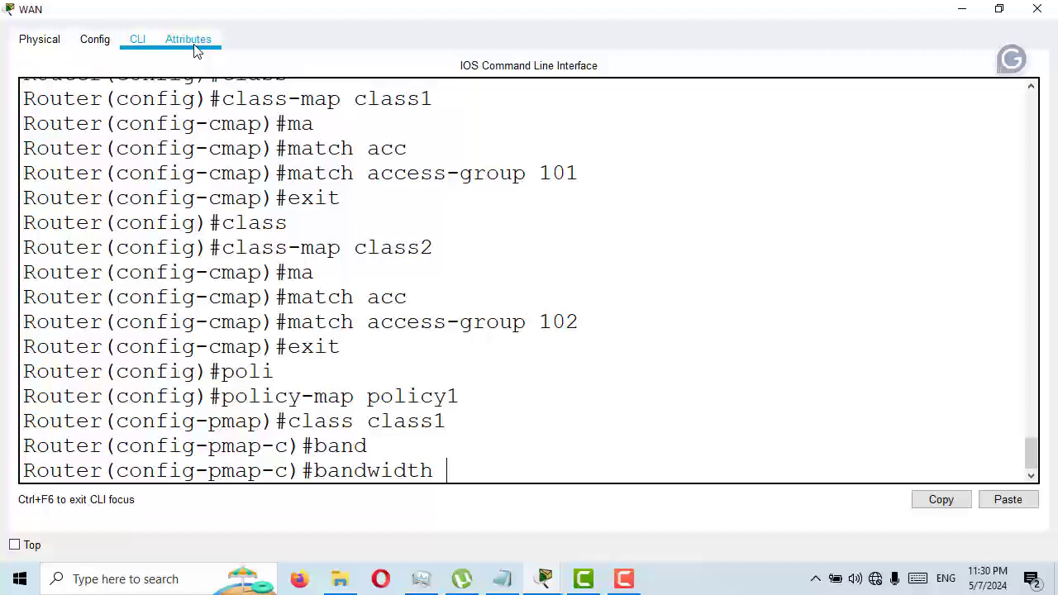
text(4000)
key(Return)
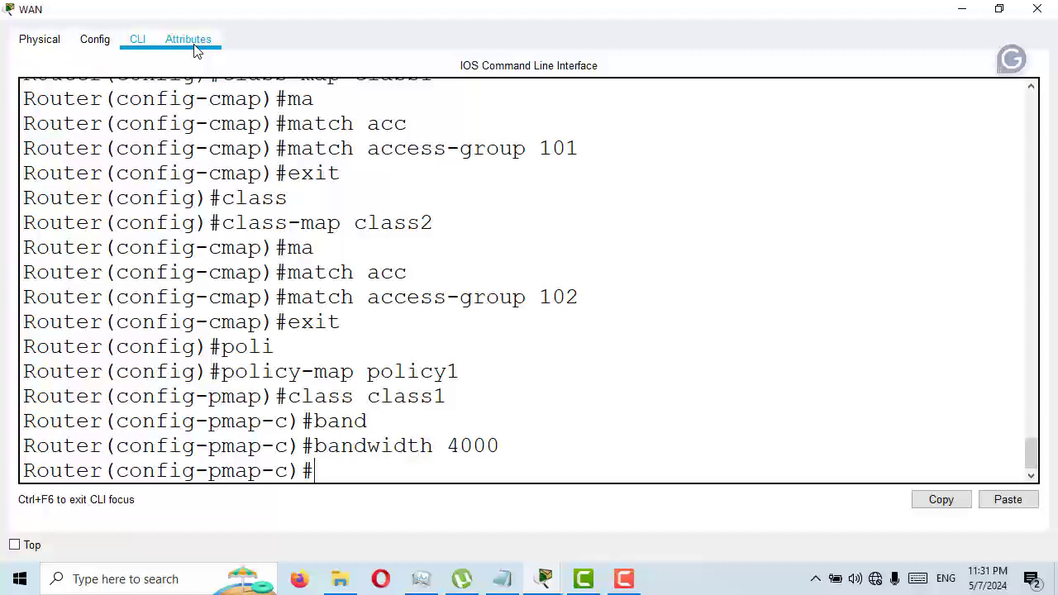
text(que)
key(Tab)
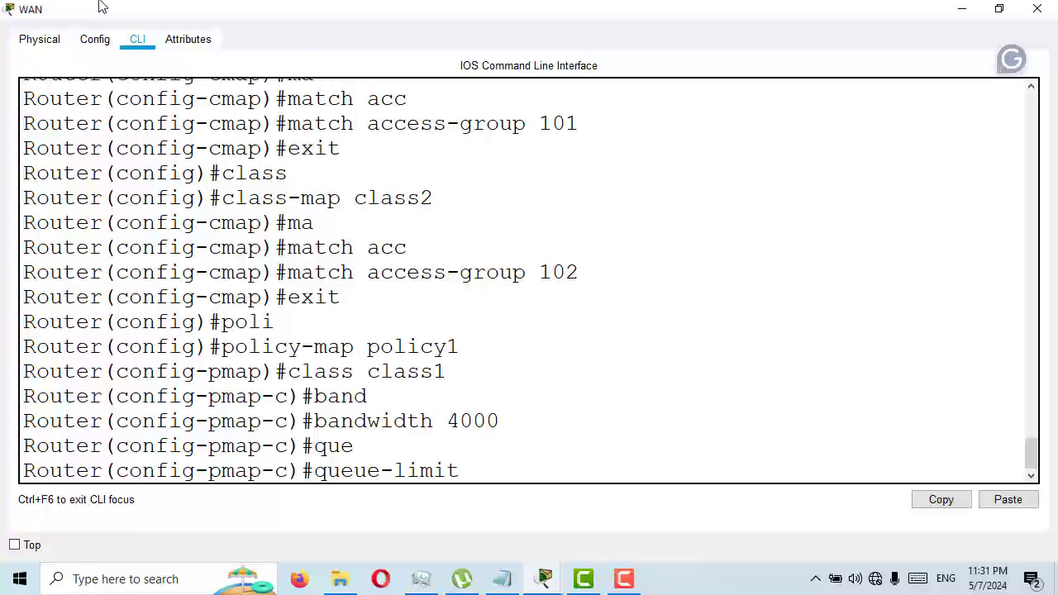
text(60)
key(Return)
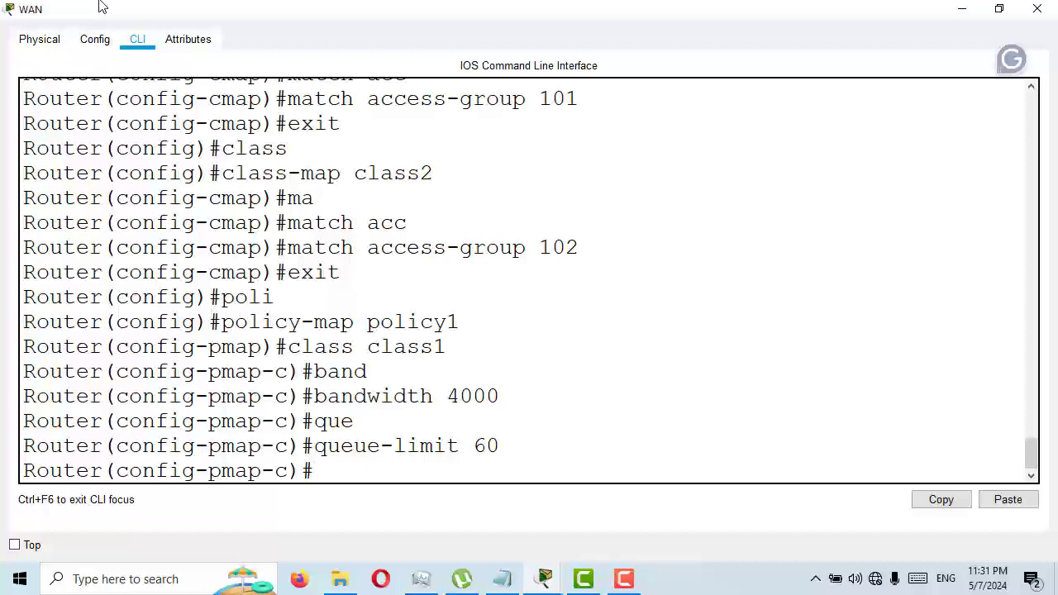
Exit the class1 and policy1 configuration modes back to global configuration mode.
text(exit)
key(Return)
text(poli)
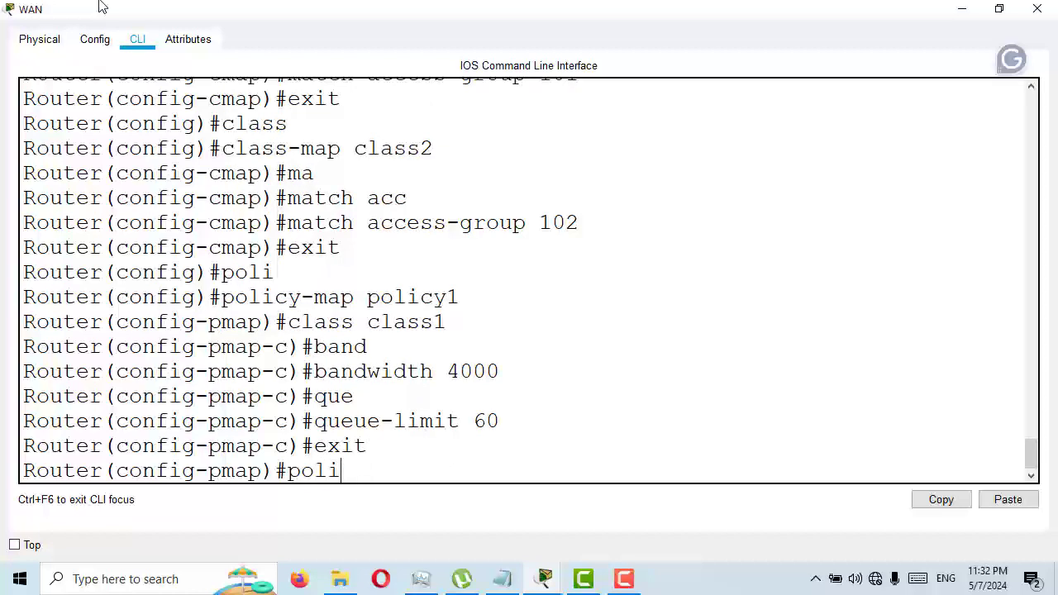
key(BackSpace)
key(BackSpace)
key(BackSpace)
key(BackSpace)
text(exit)
key(Return)
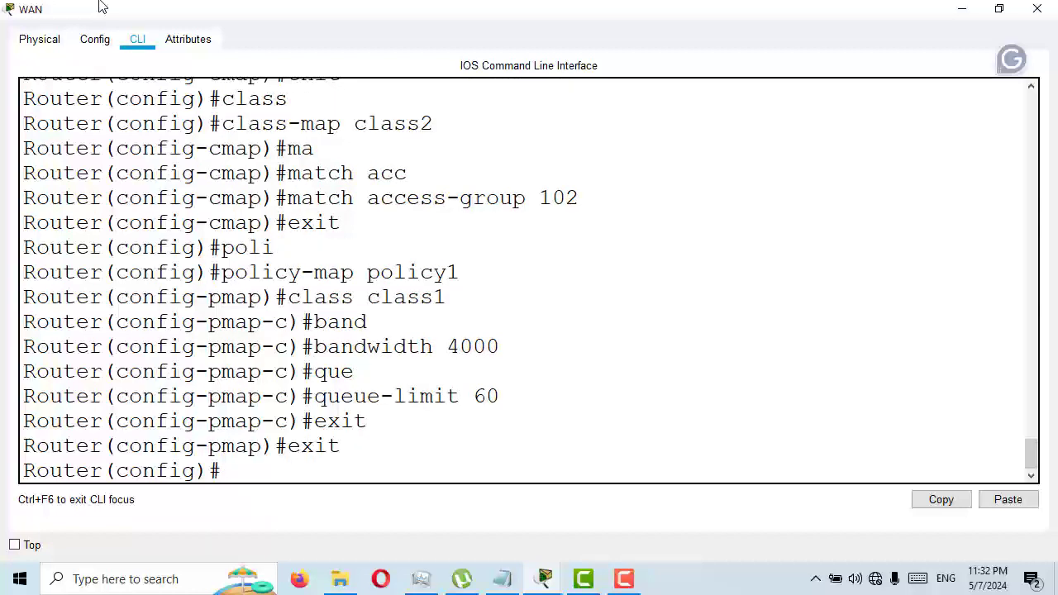
Create policy map policy2 and add class class2 to it.
text(poli)
key(Tab)
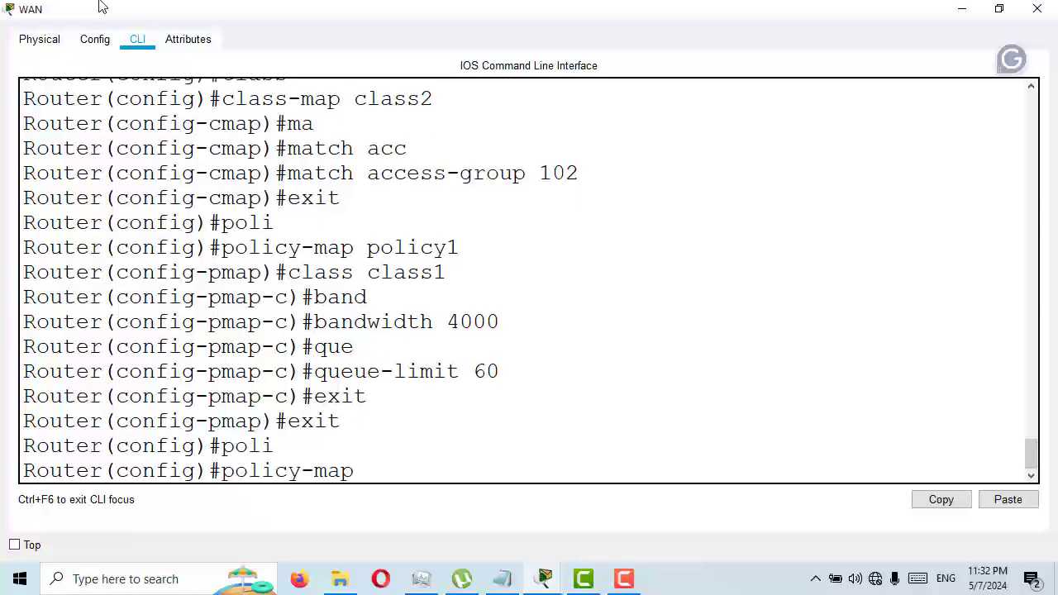
text(poli)
key(Tab)
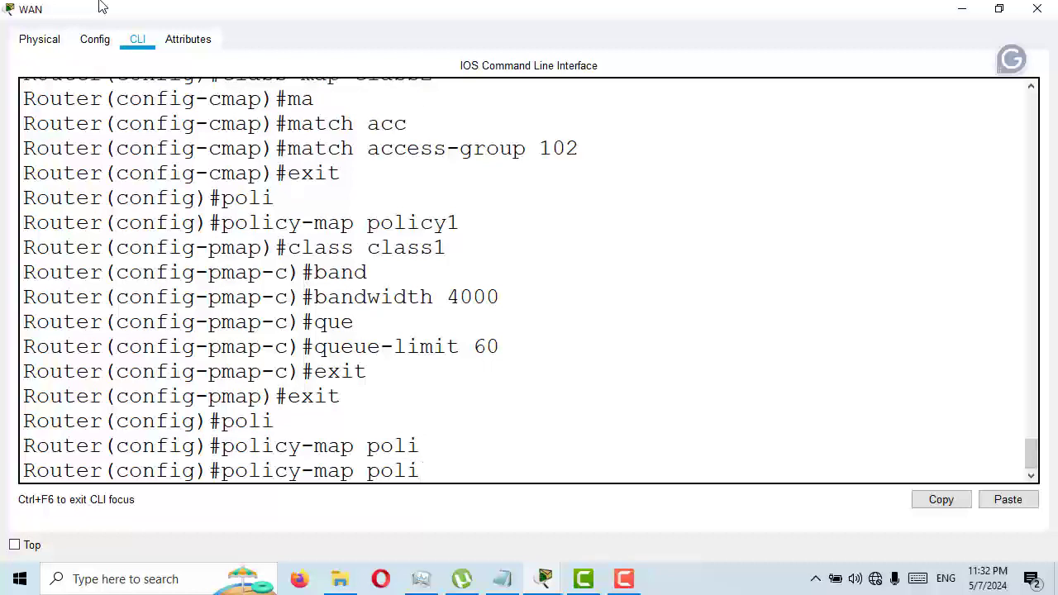
text(cy2)
key(Return)
text(class x)
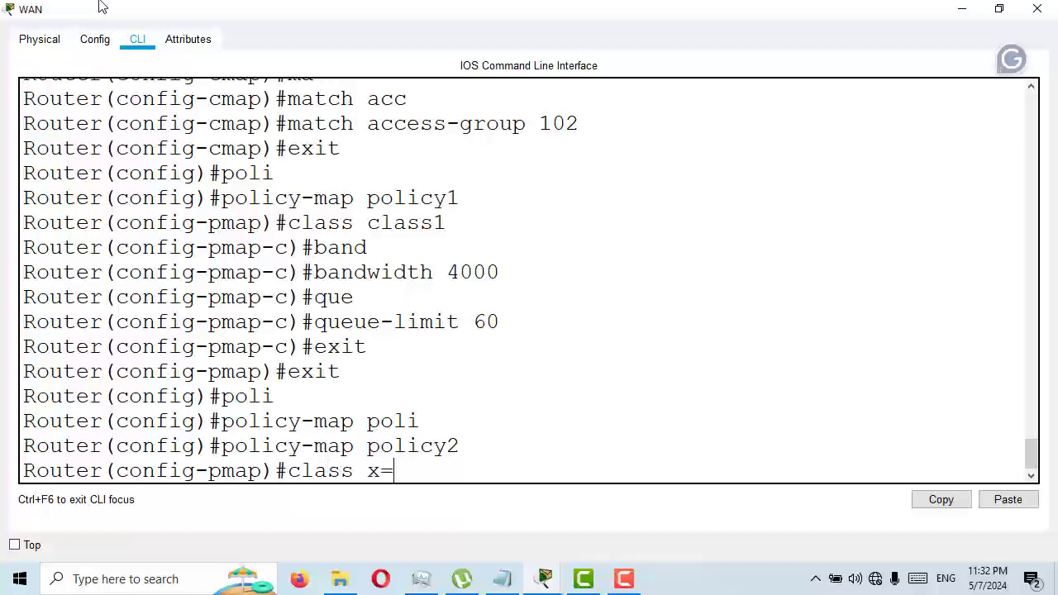
text(=)
key(BackSpace)
key(BackSpace)
text(class)
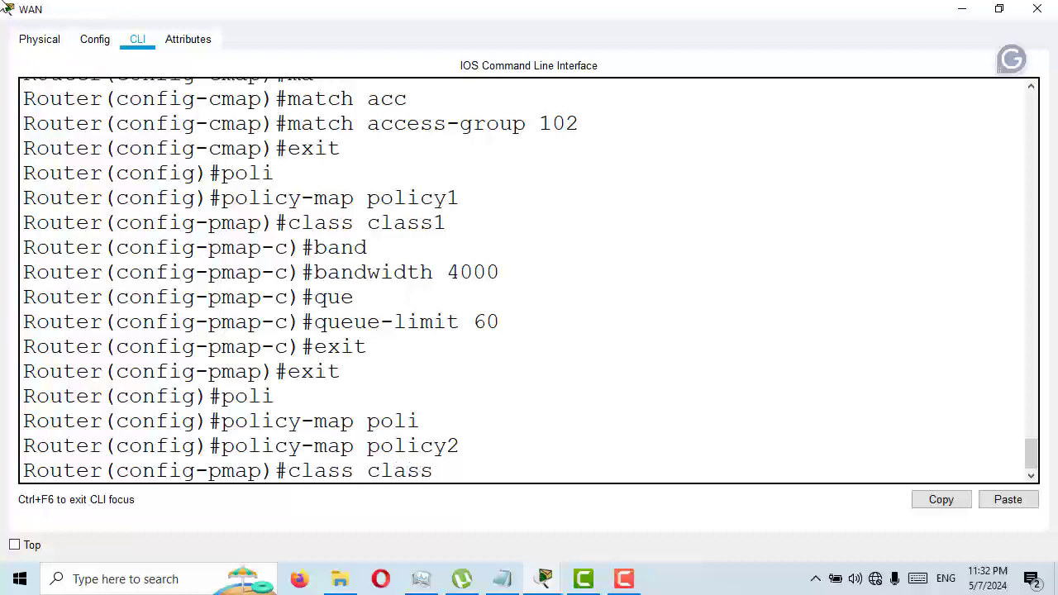
text( 2)
key(Return)
Set class2's bandwidth to 5000 and its queue limit to 300 in policy2.
text(ba)
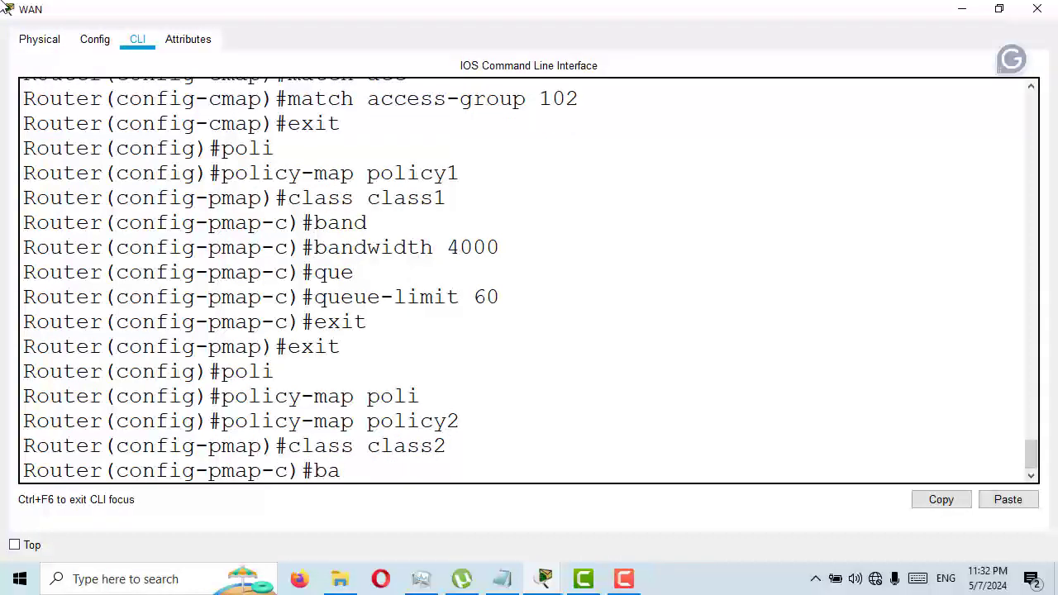
text(nd)
key(Tab)
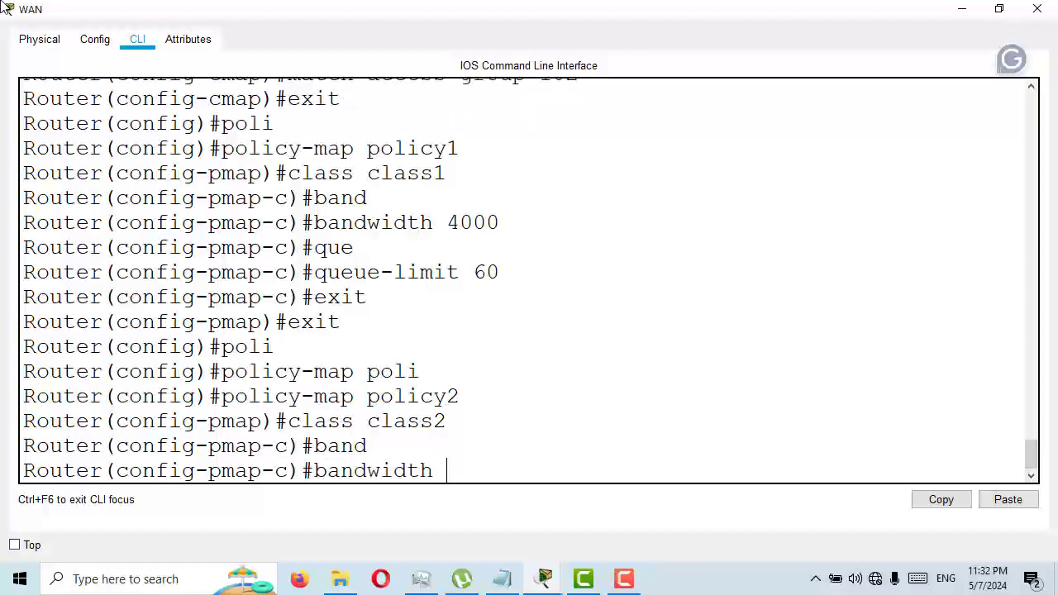
text(5000)
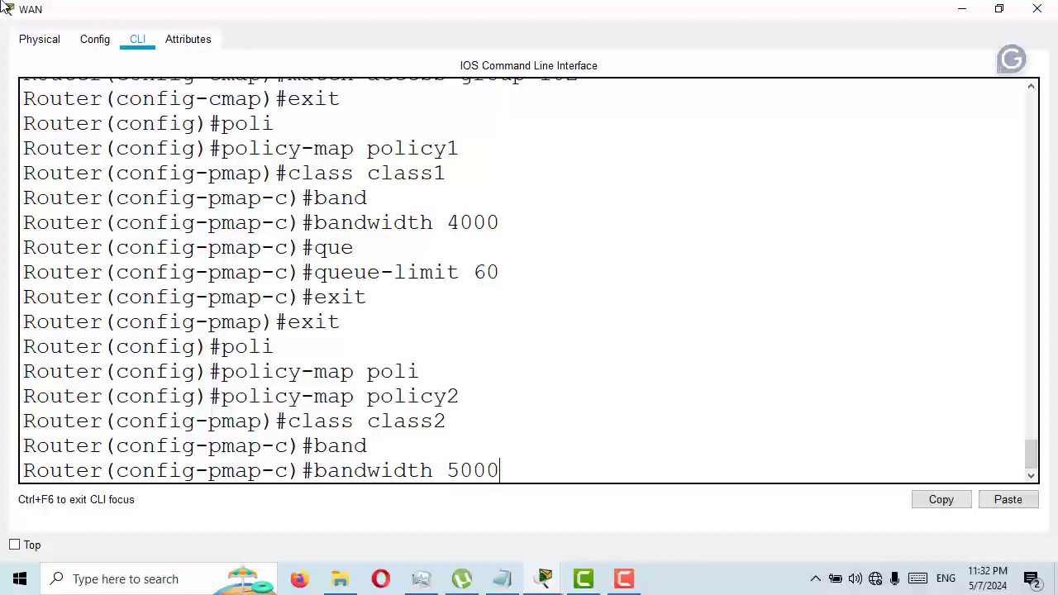
key(Return)
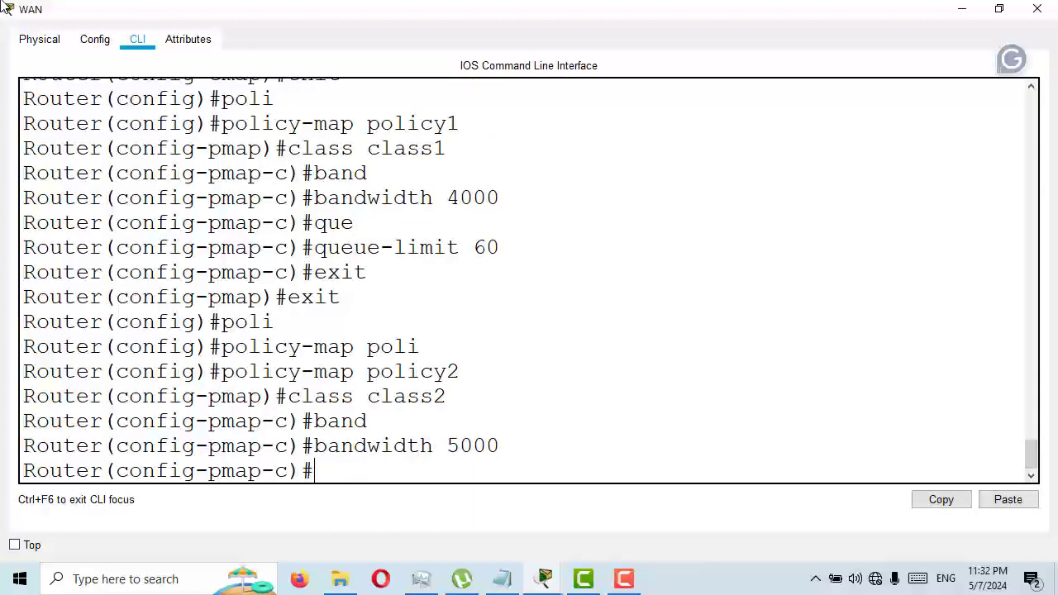
text(que)
key(Tab)
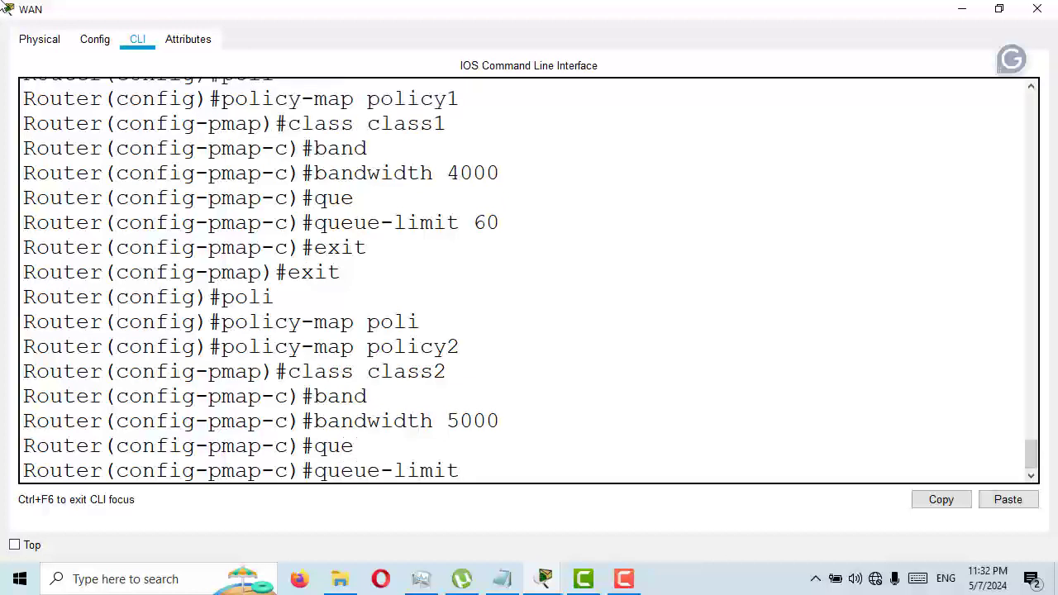
text(300)
key(Return)
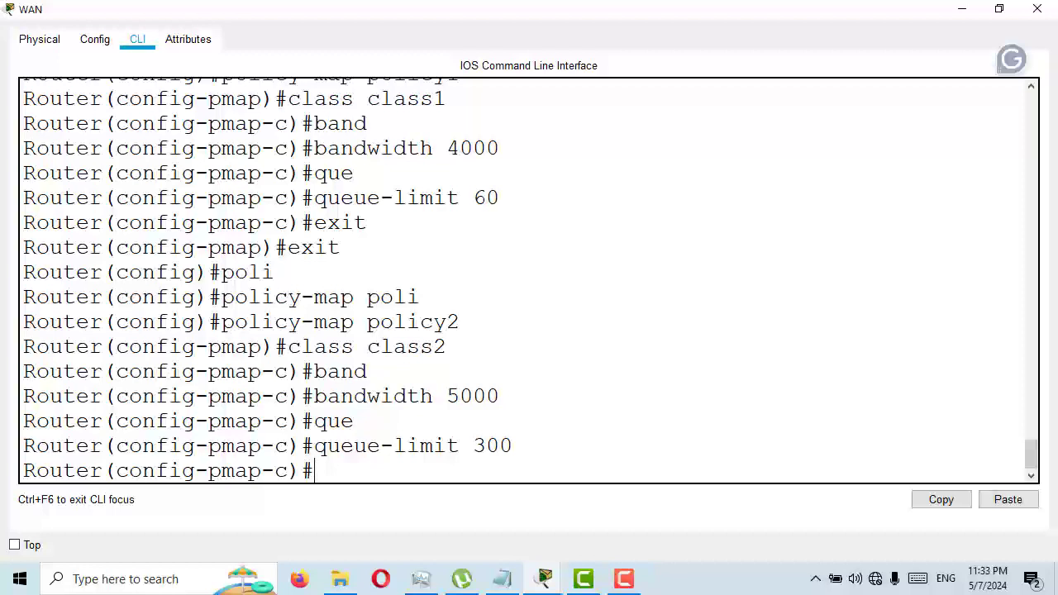
Check the WAN router in the topology, then exit the class2 and policy2 configuration modes back to global configuration mode.
click(961, 8)
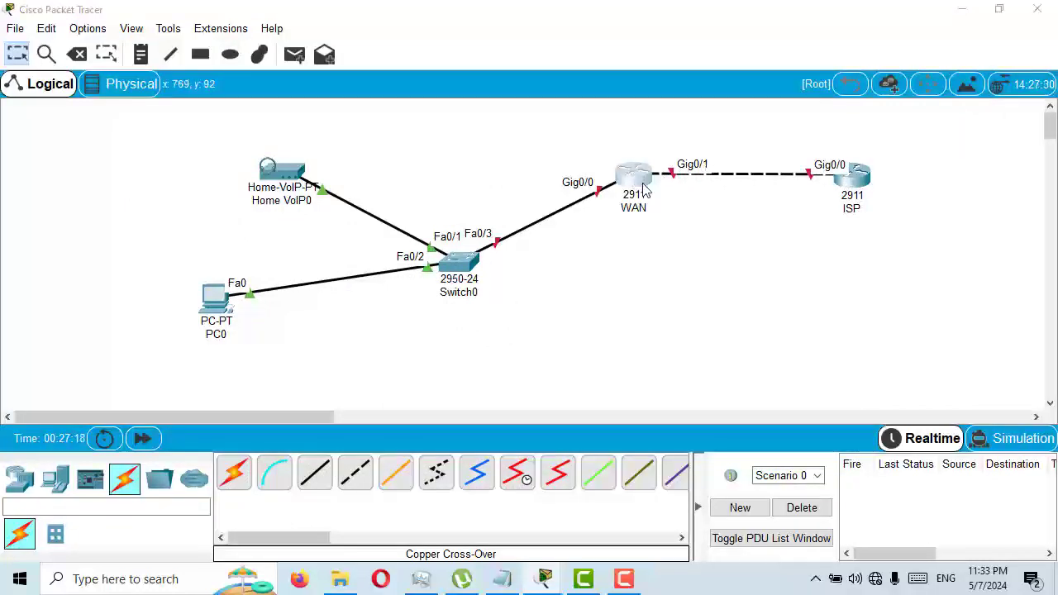
click(621, 179)
click(721, 62)
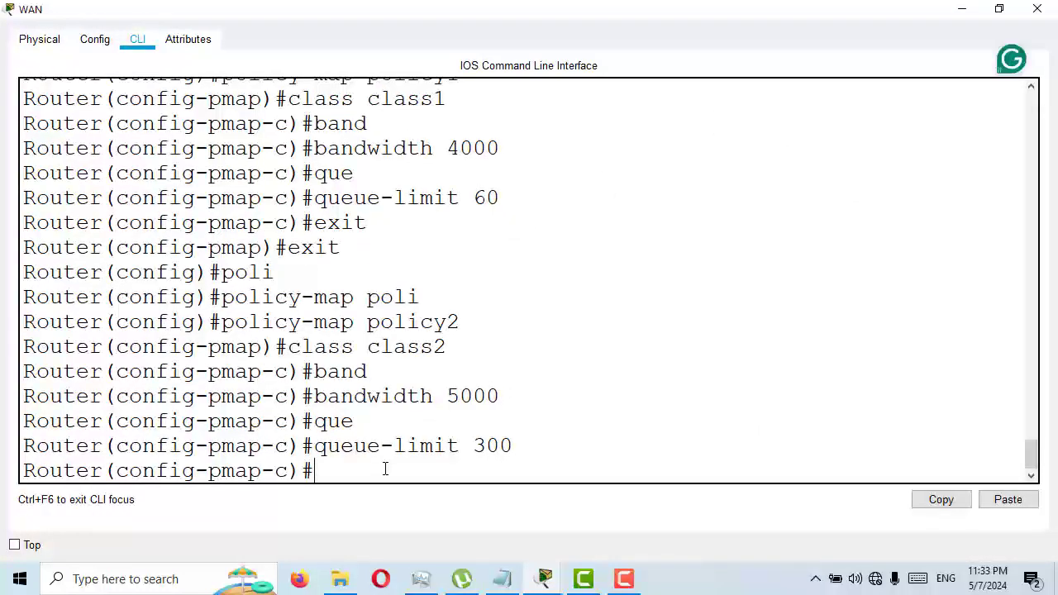
text(exit)
key(Return)
text(exit)
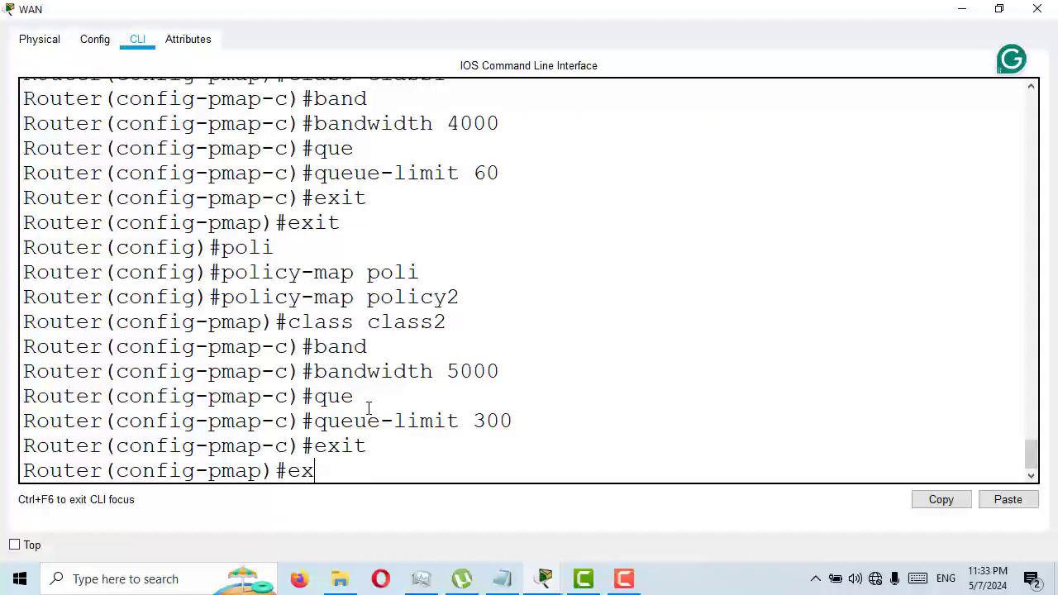
key(Return)
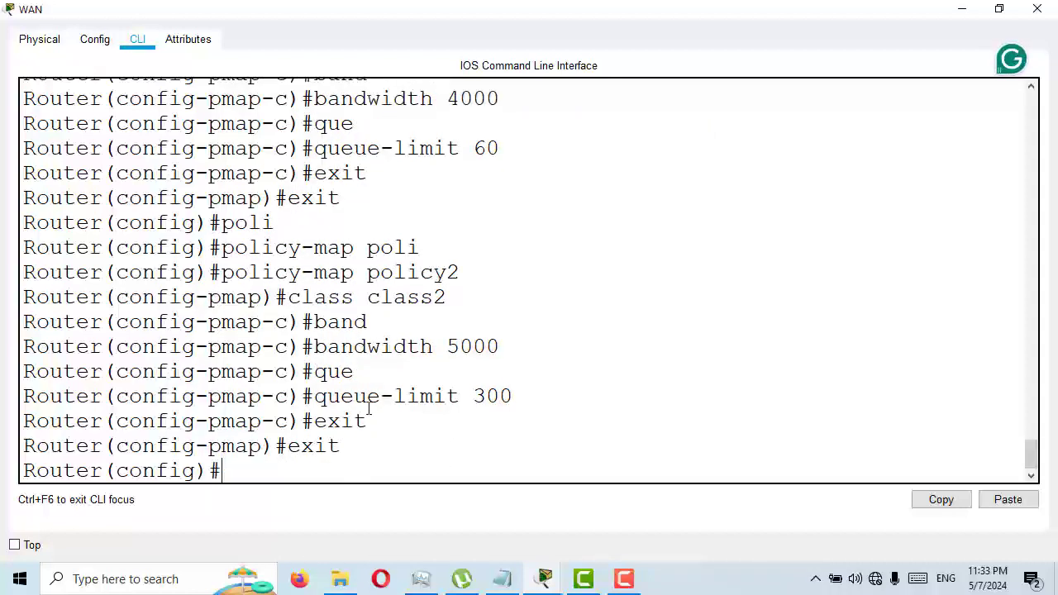
Enter interface configuration mode for gigabitEthernet 0/1 on the WAN router.
text(inter)
key(Tab)
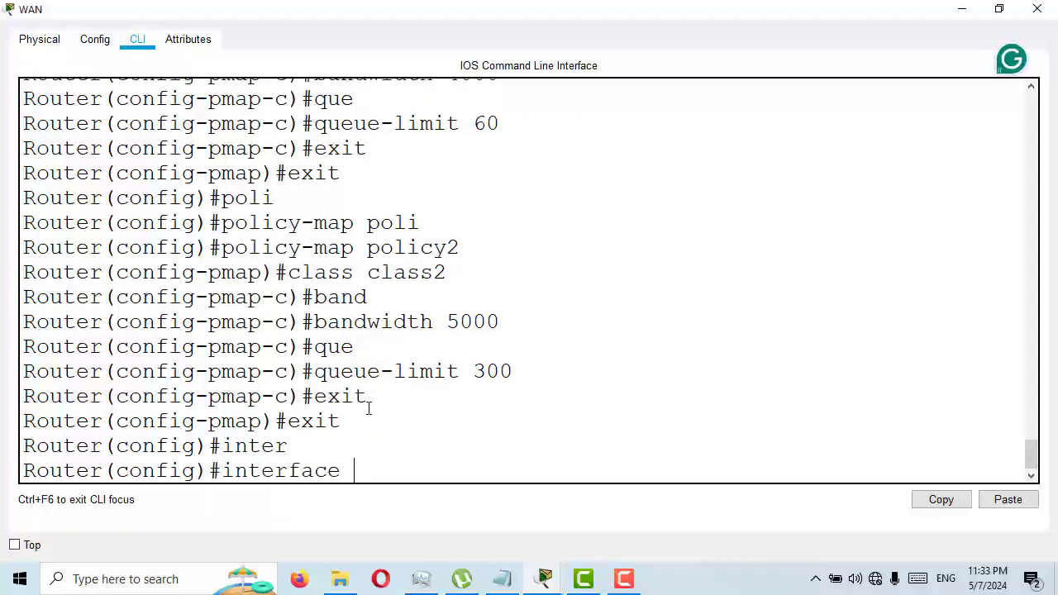
text(gig)
key(Tab)
text(0/)
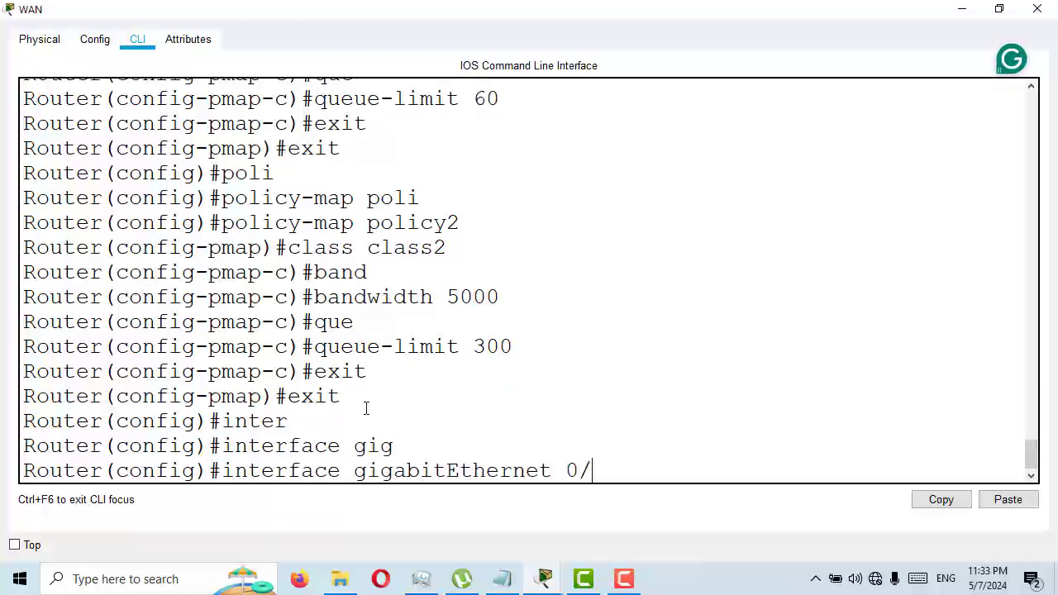
text(1)
key(Return)
Try to attach policy1 to gigabitEthernet 0/1 with service-policy, without specifying a traffic direction.
text(se)
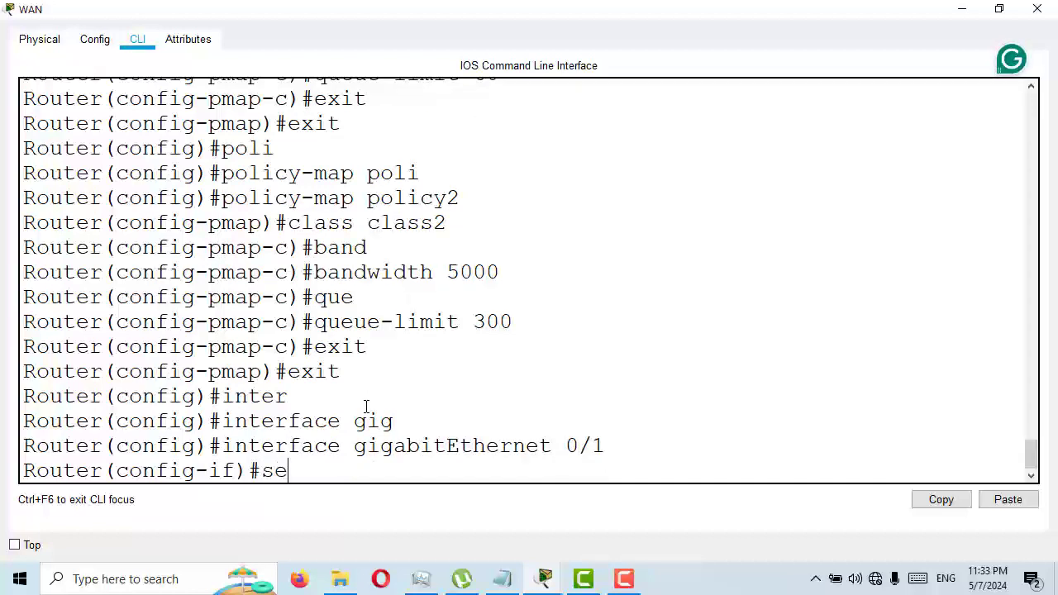
text(r)
key(Tab)
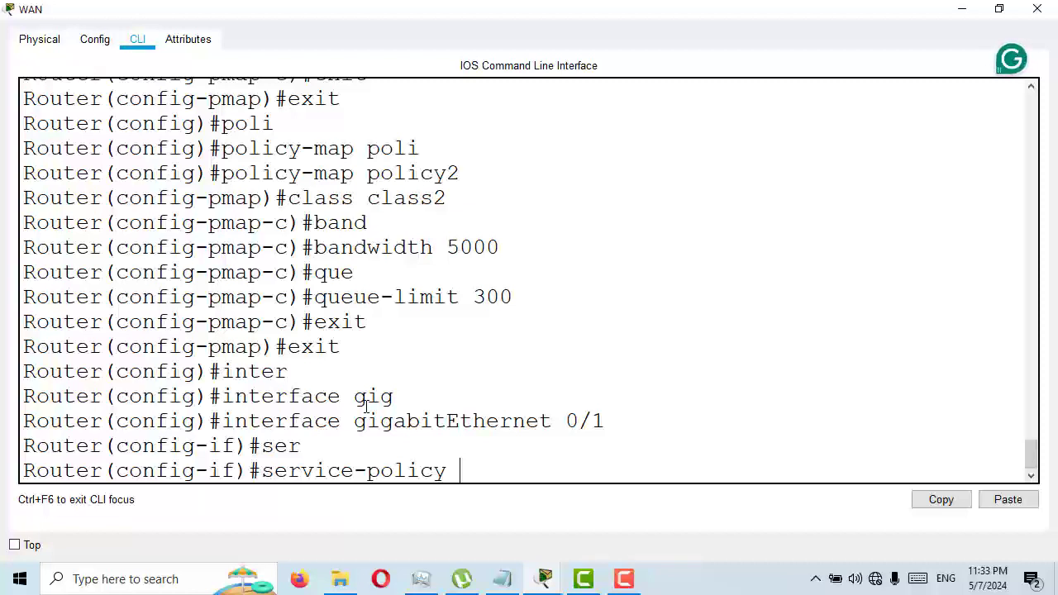
text(policy)
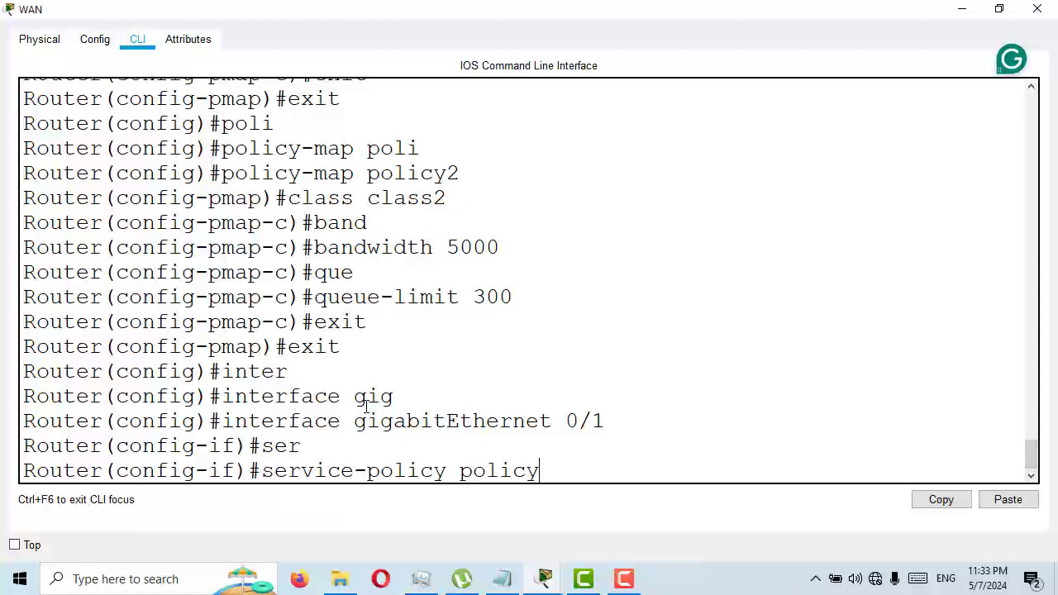
text(1)
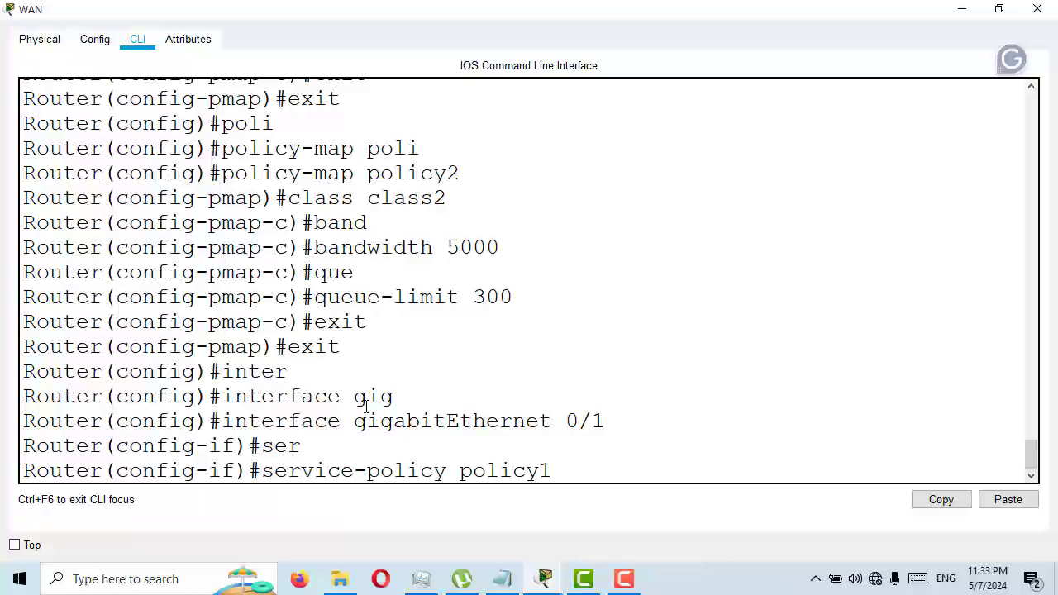
key(Return)
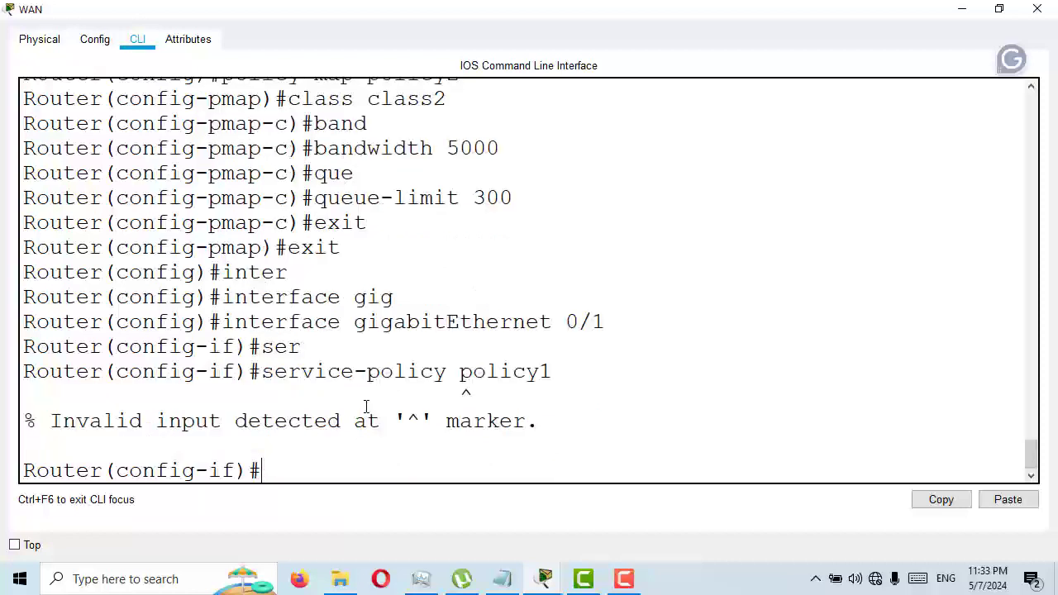
Recall the service-policy command without its policy name and list the options it accepts.
key(Up)
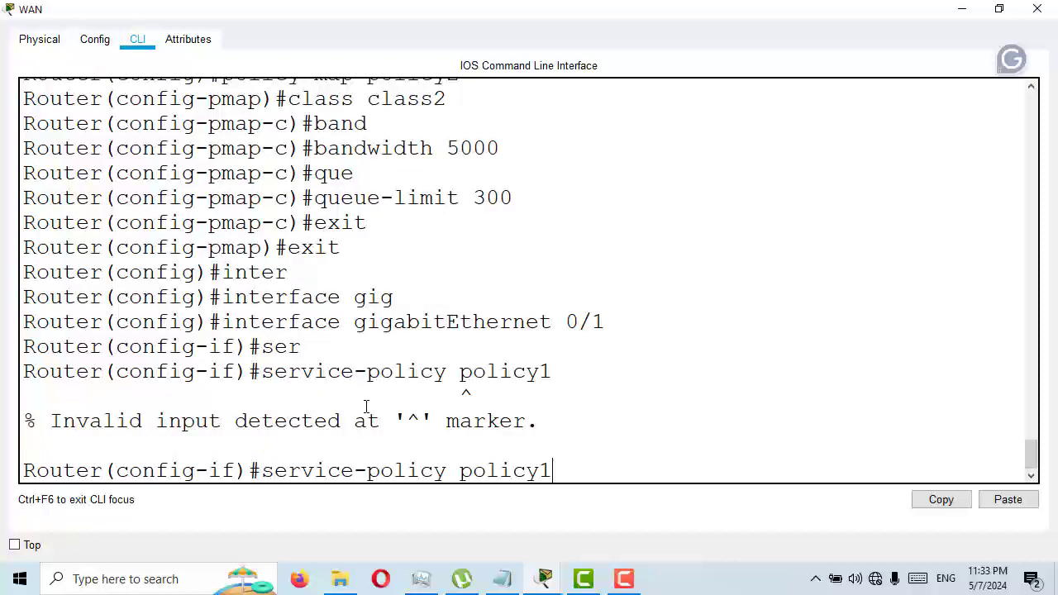
key(BackSpace)
key(BackSpace)
key(BackSpace)
key(BackSpace)
key(BackSpace)
key(BackSpace)
key(BackSpace)
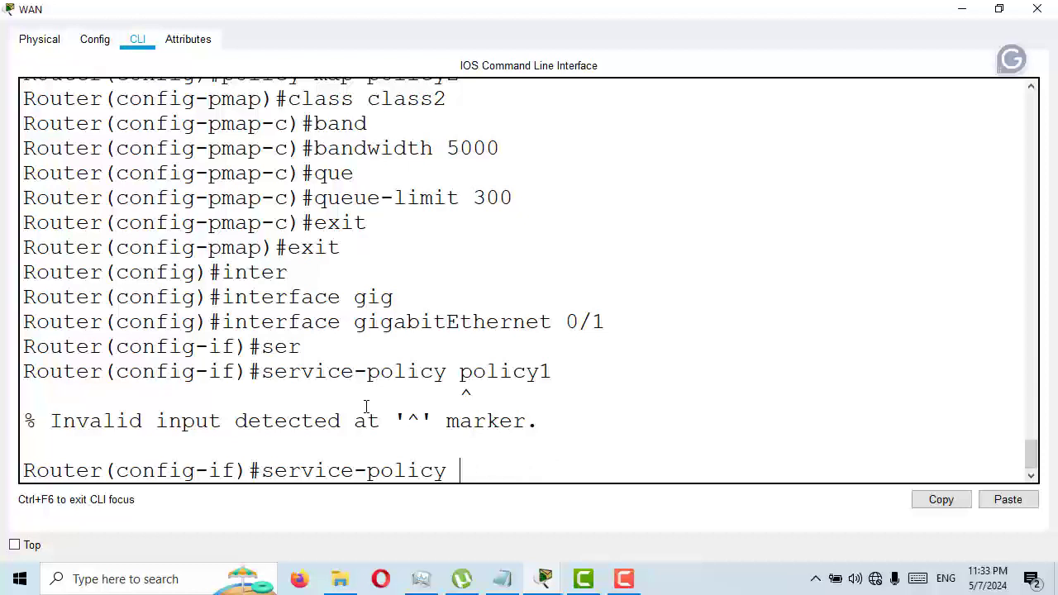
text(?)
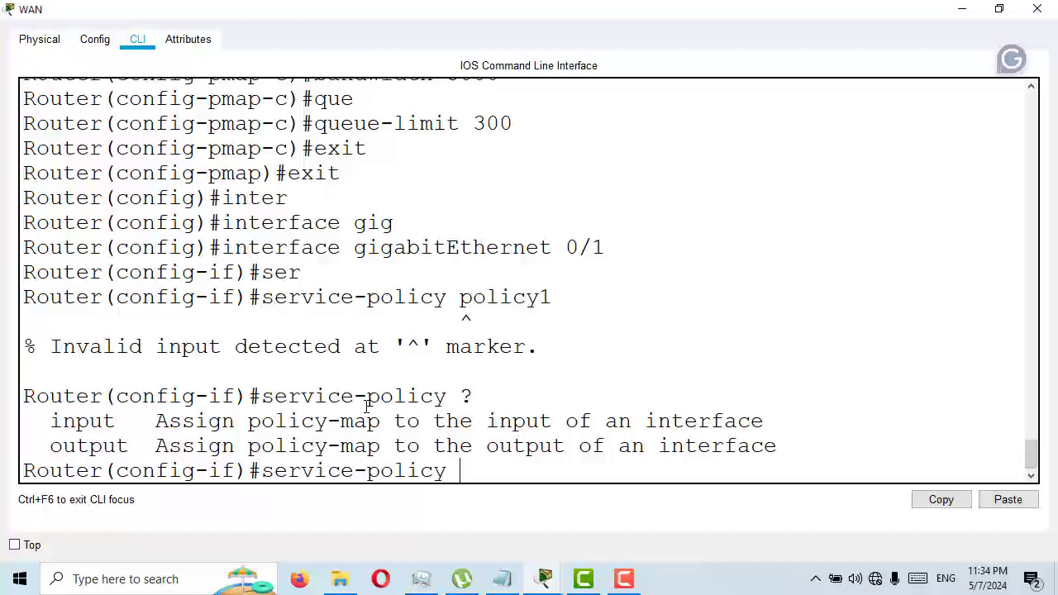
Apply policy1 as the output service policy on gigabitEthernet 0/1.
text(out)
key(Tab)
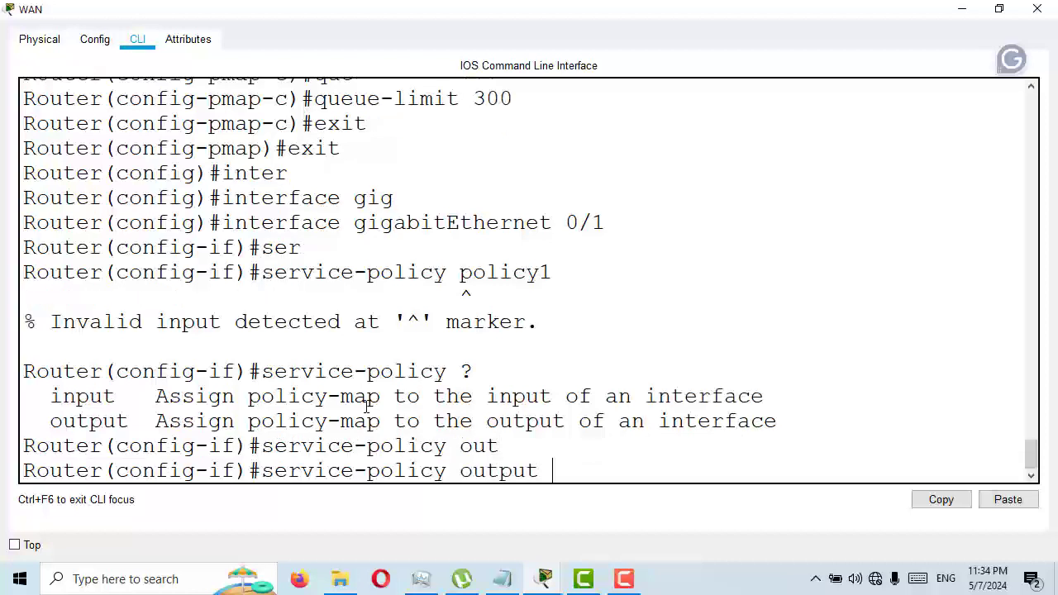
text(policy1)
key(Return)
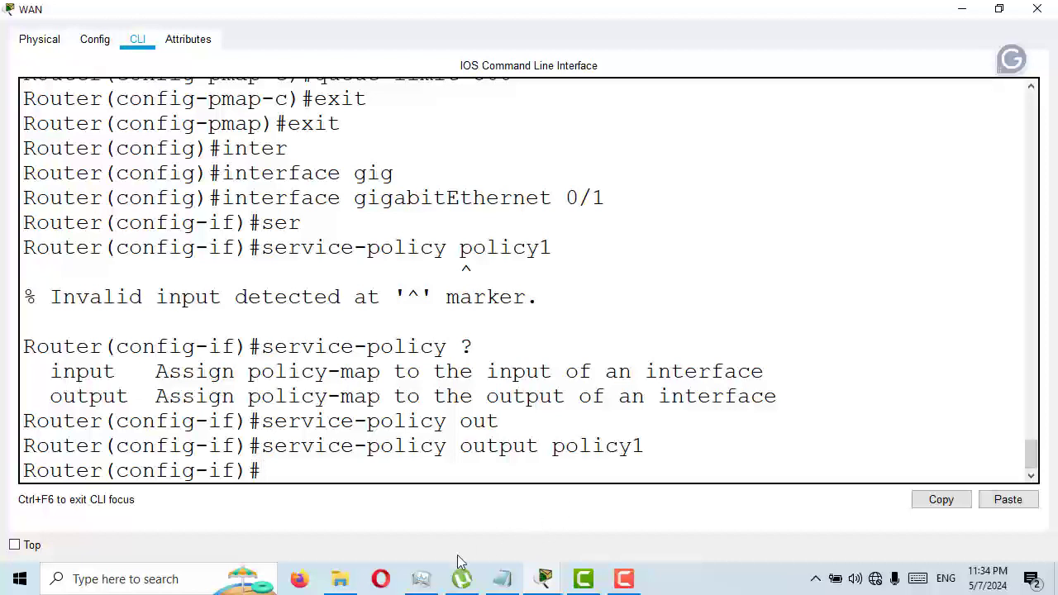
Review the network topology around the WAN router alongside the configuration entered in its command line.
mouse_move(544, 578)
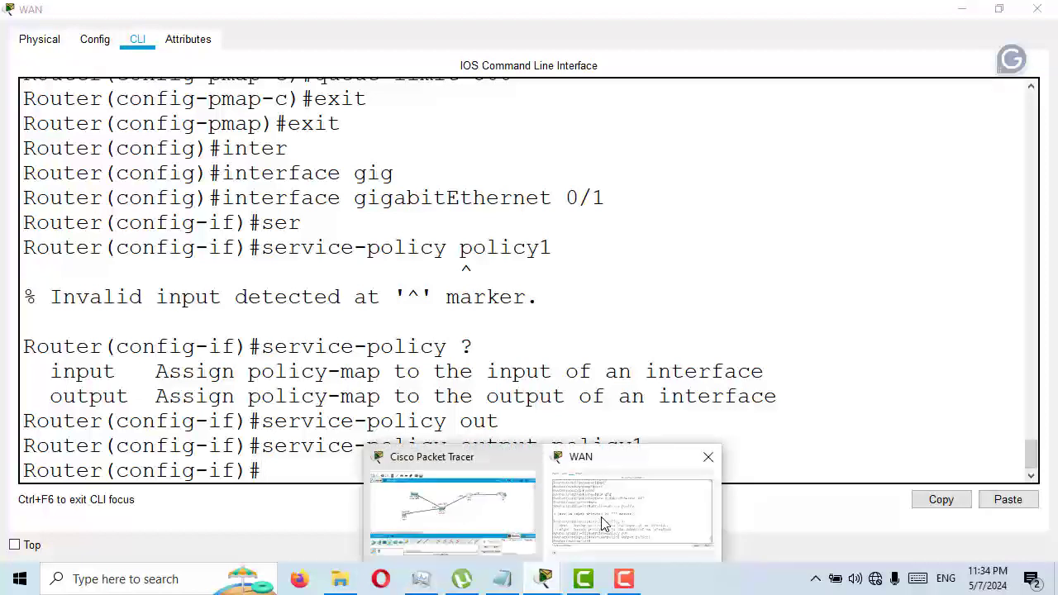
click(484, 512)
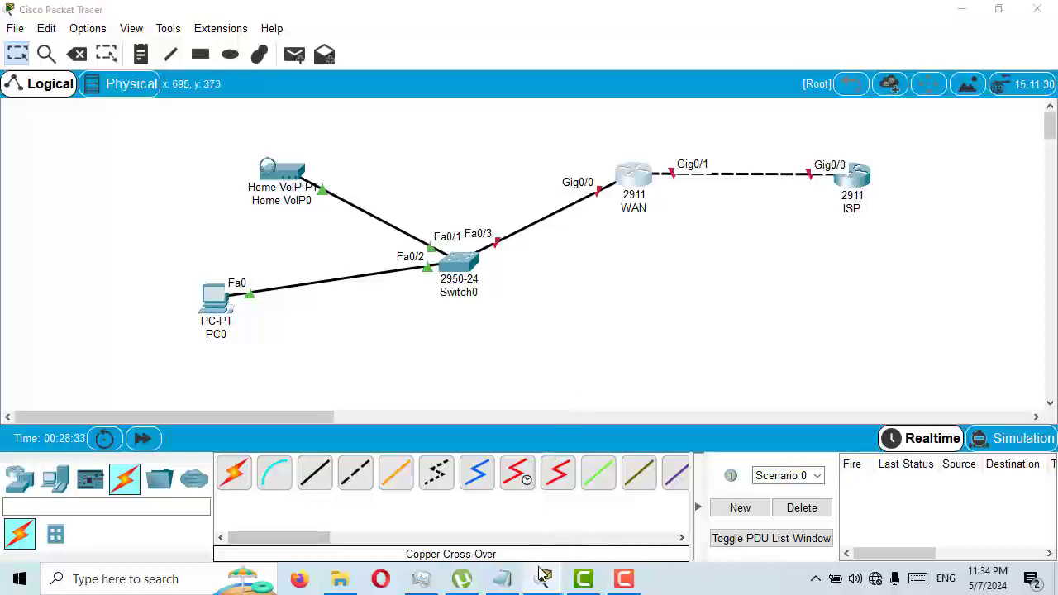
mouse_move(543, 578)
click(567, 539)
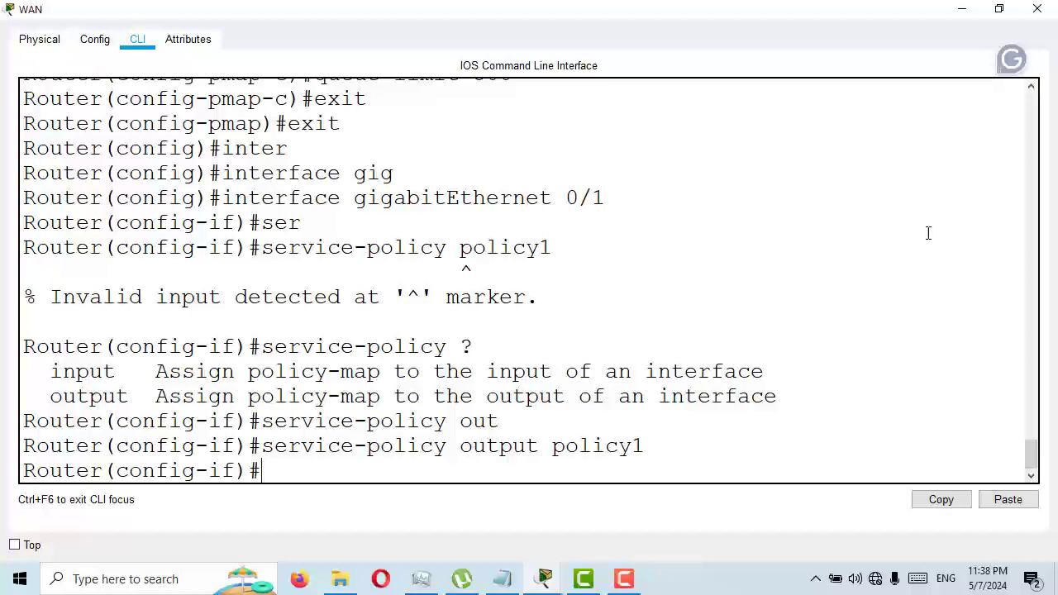
click(962, 10)
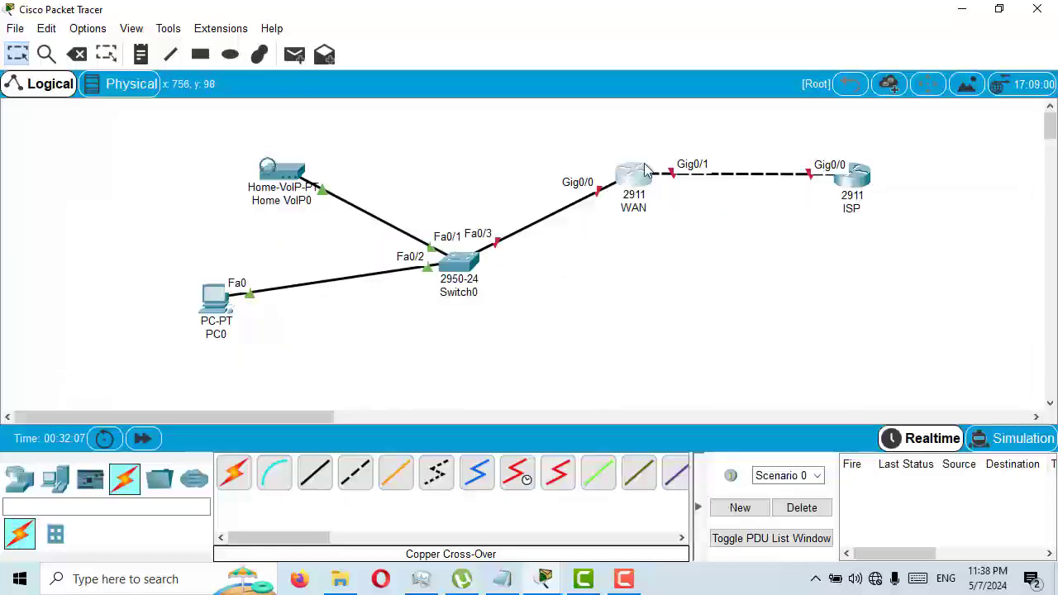
mouse_move(634, 208)
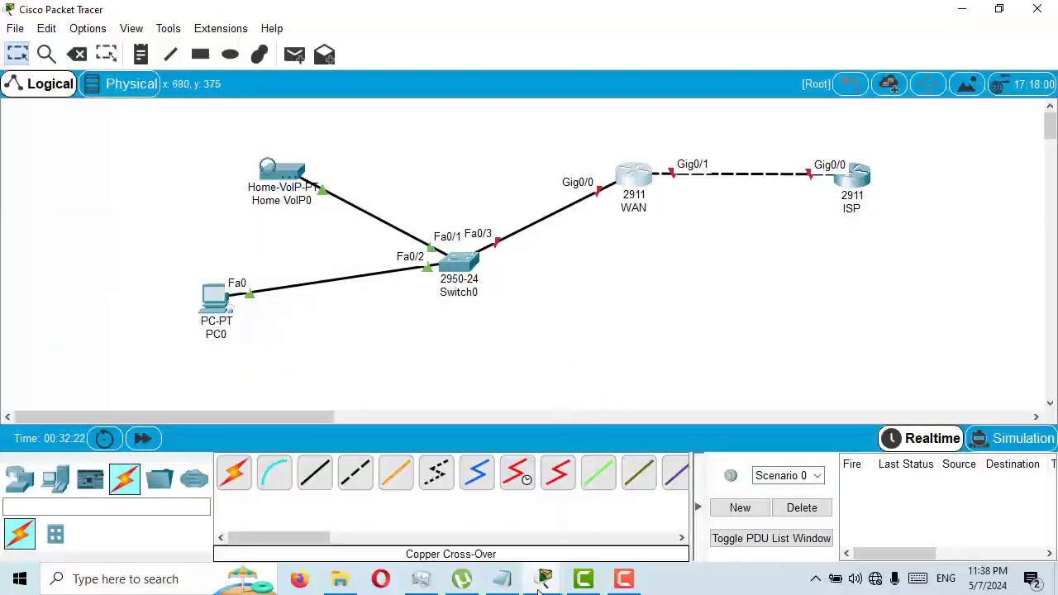
mouse_move(538, 589)
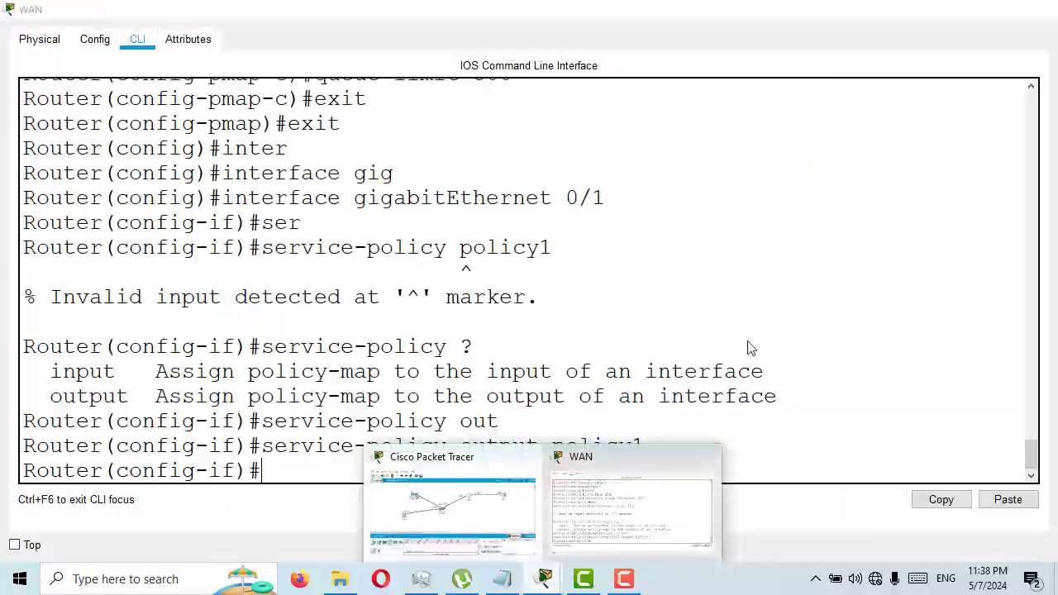